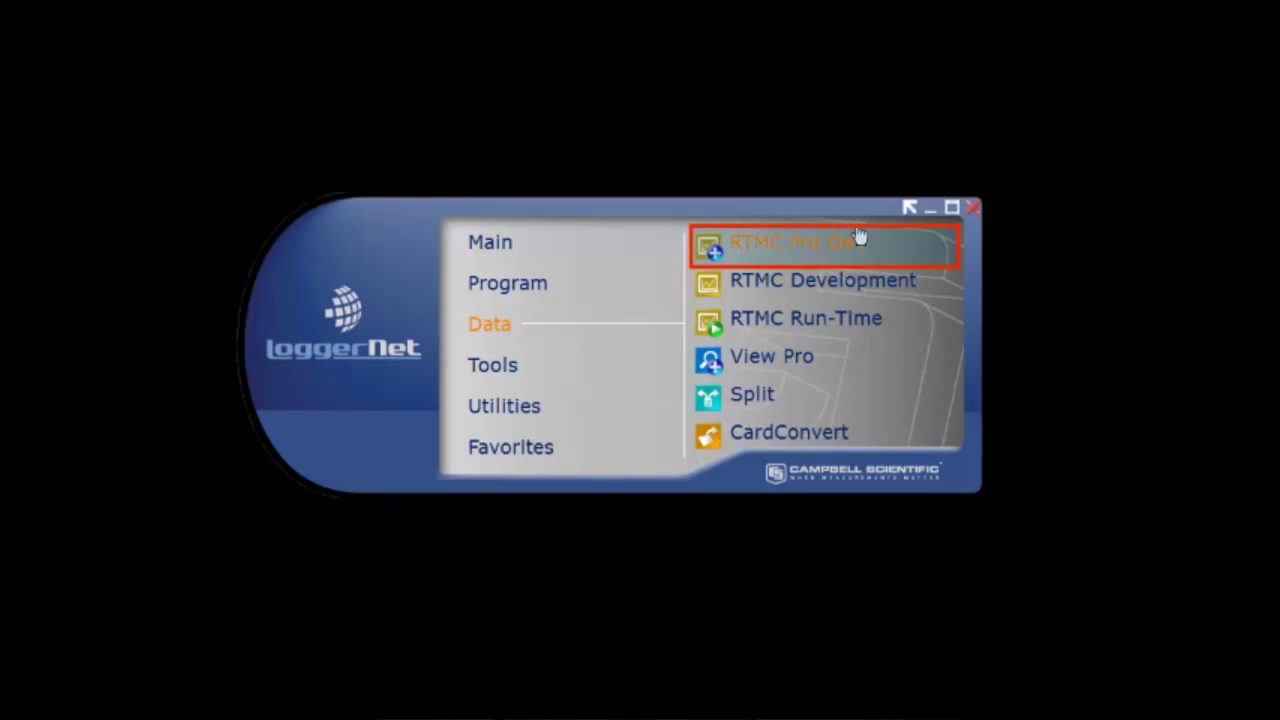
# - Launch RTMC Pro Development from LoggerNet's Data category to get a blank project
pyautogui.click(860, 251)
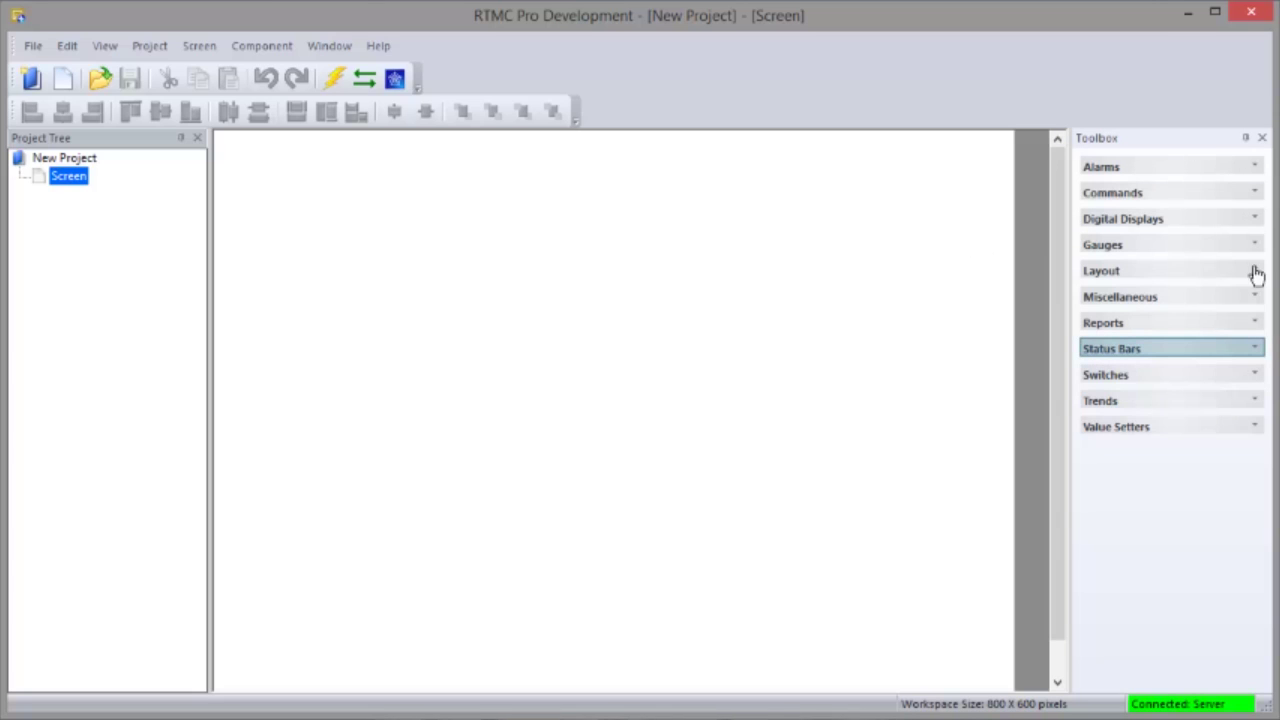
# - Place a Status Bars Thermometer on the screen bound to CR1000_Tutorial.Public.AirTemp_C
pyautogui.click(1256, 349)
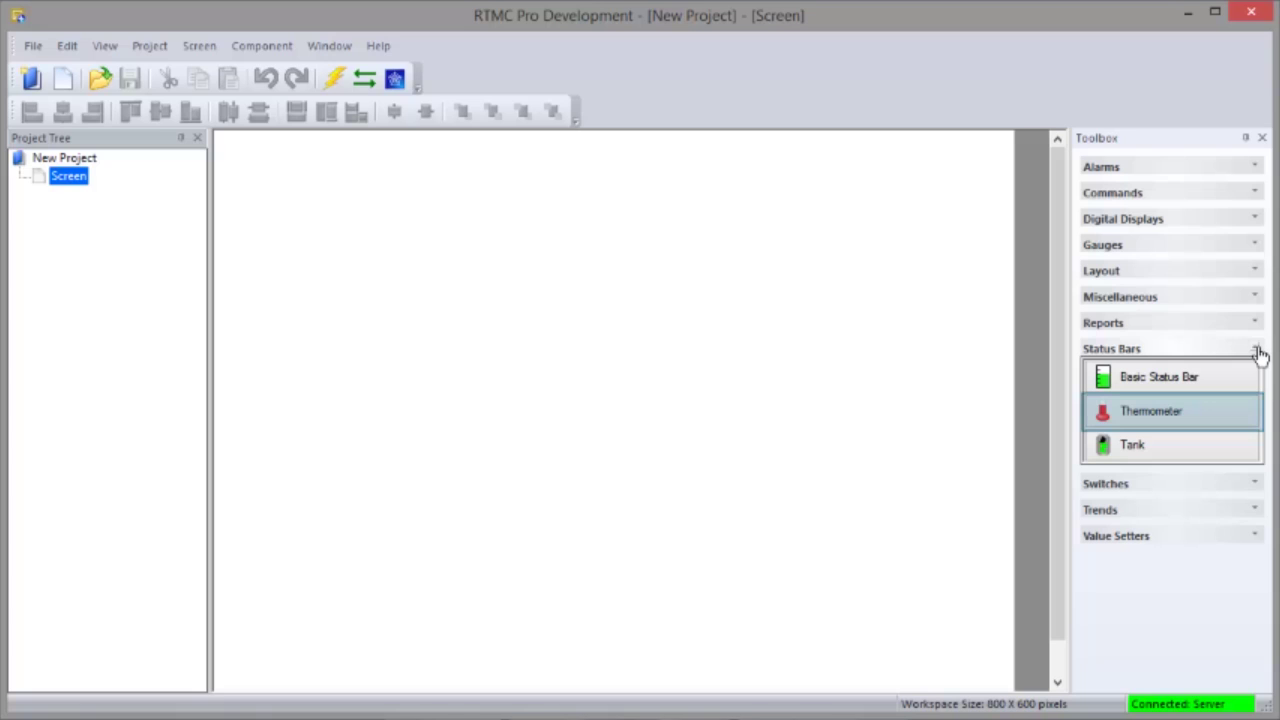
pyautogui.click(1228, 411)
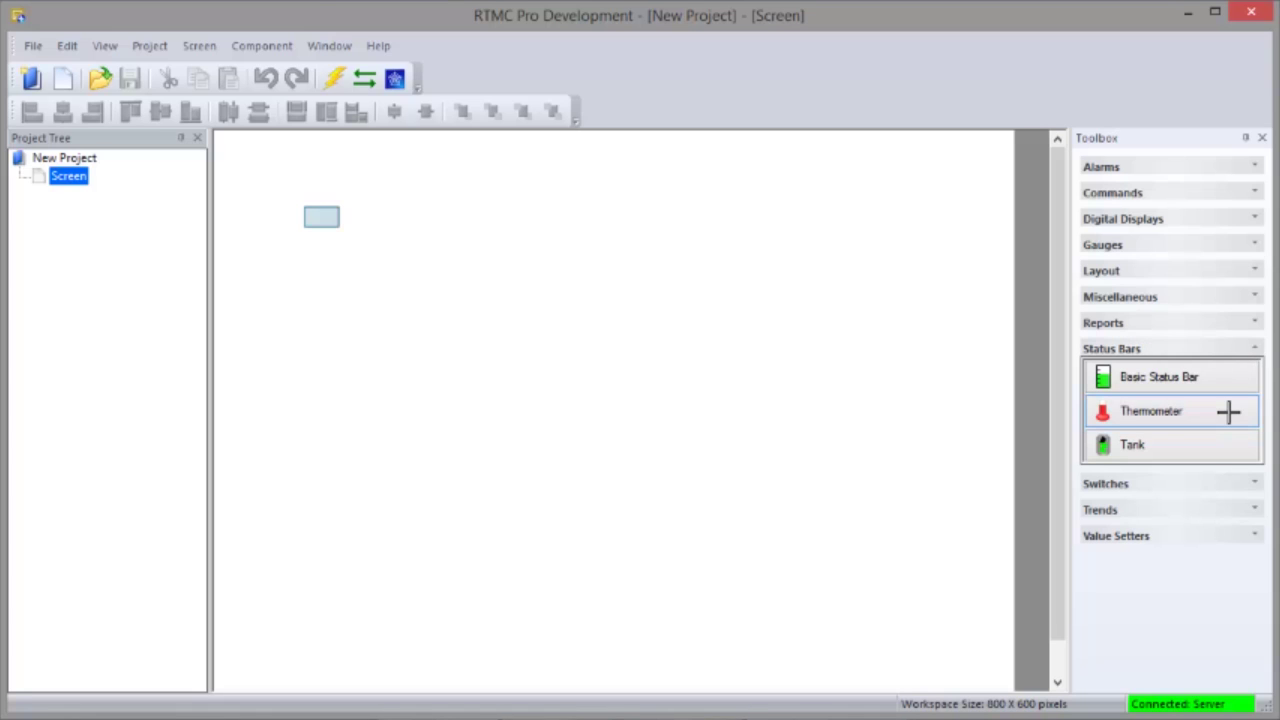
pyautogui.click(320, 215)
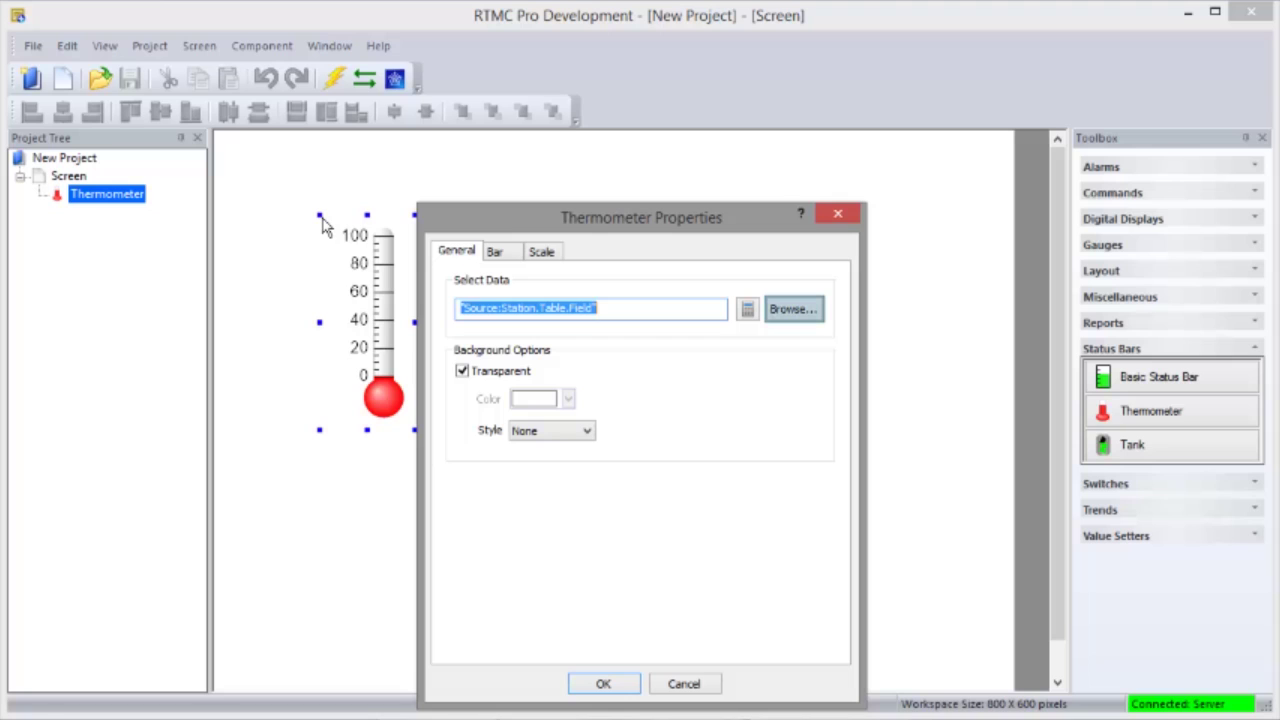
pyautogui.click(807, 309)
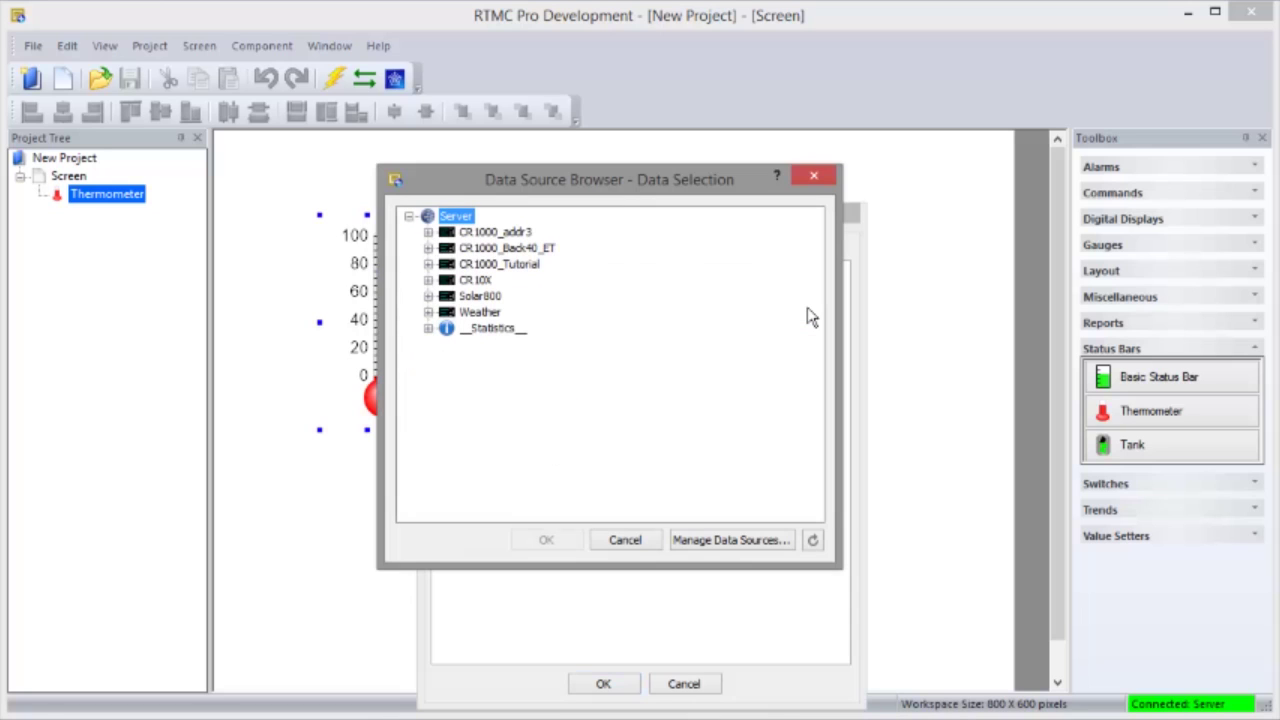
pyautogui.click(428, 264)
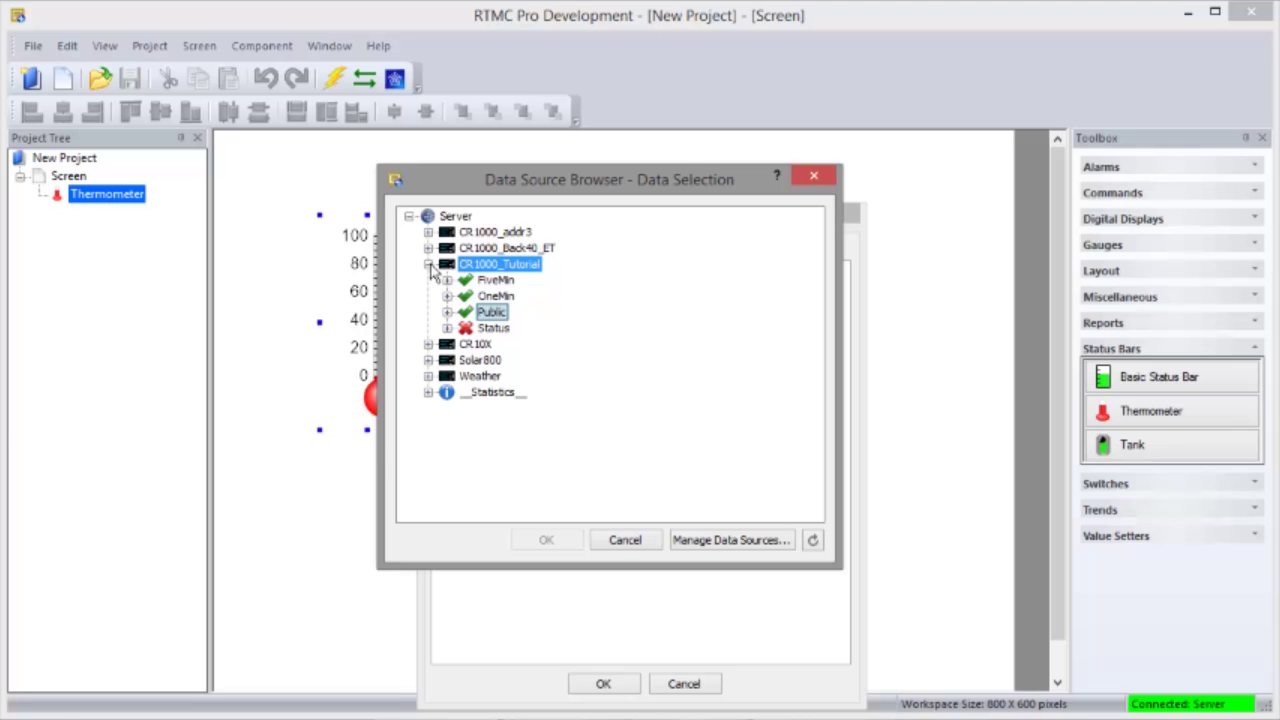
pyautogui.click(447, 312)
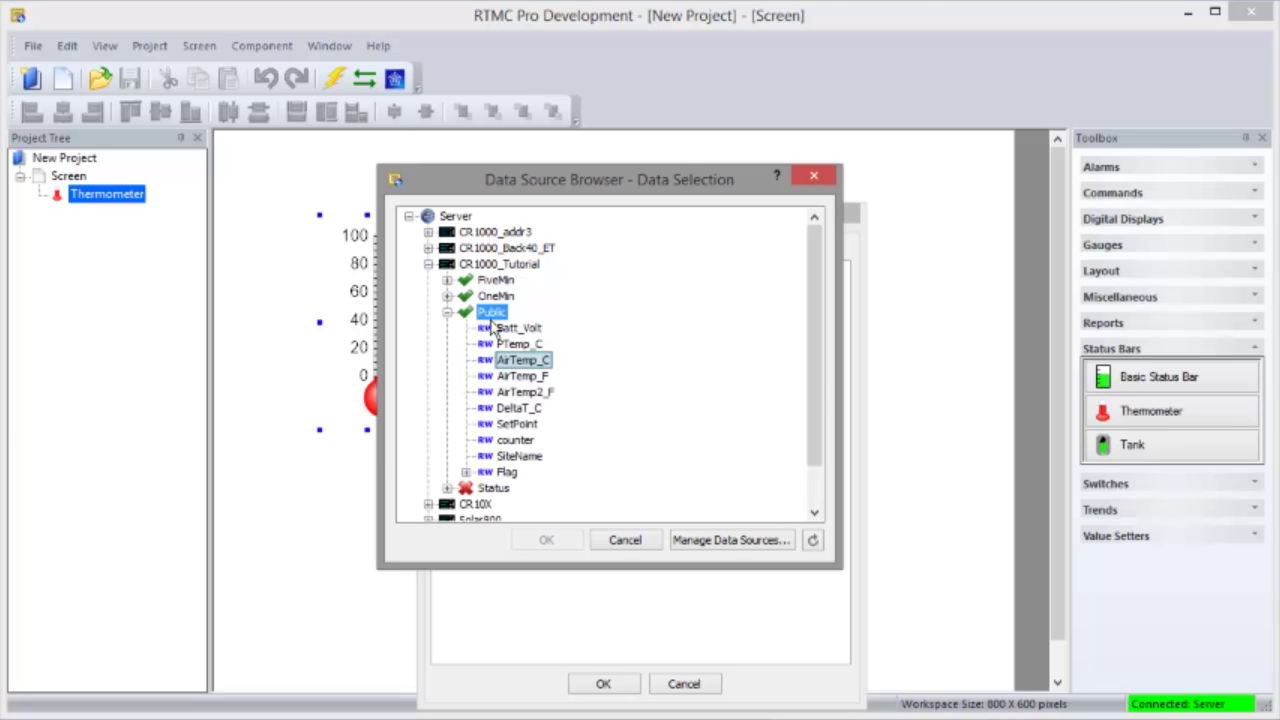
pyautogui.click(522, 360)
pyautogui.click(546, 540)
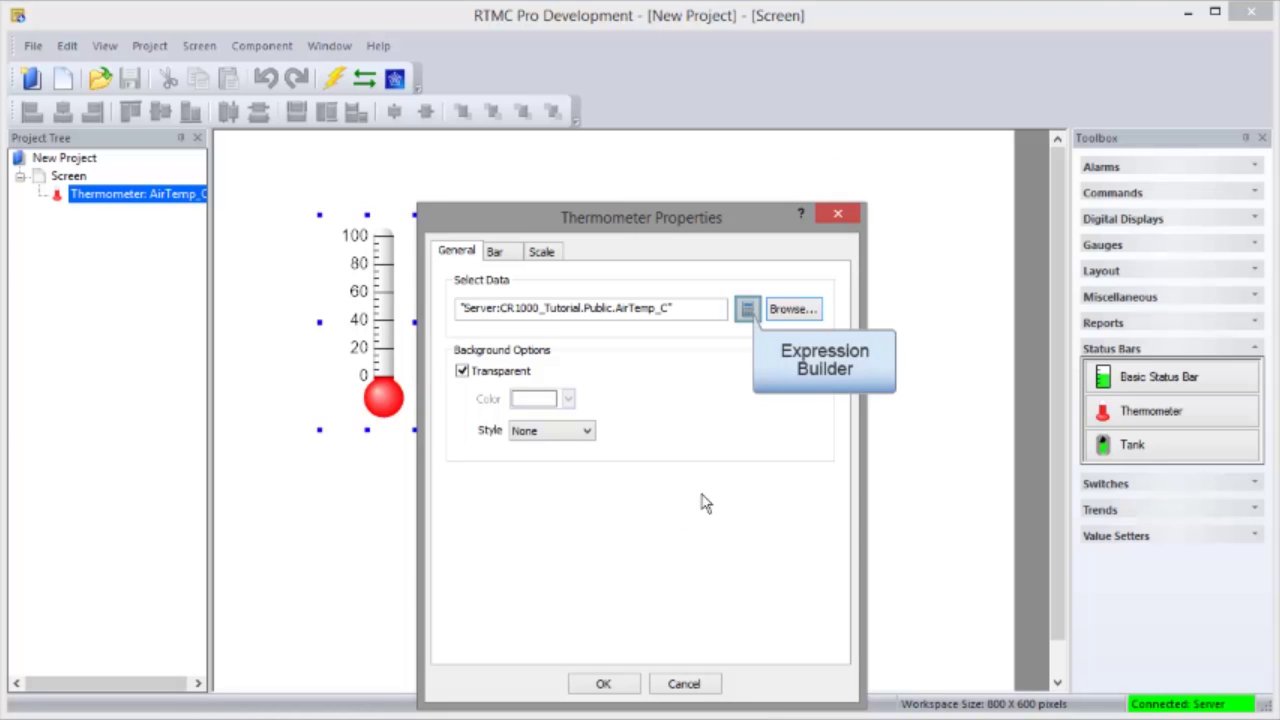
pyautogui.click(748, 310)
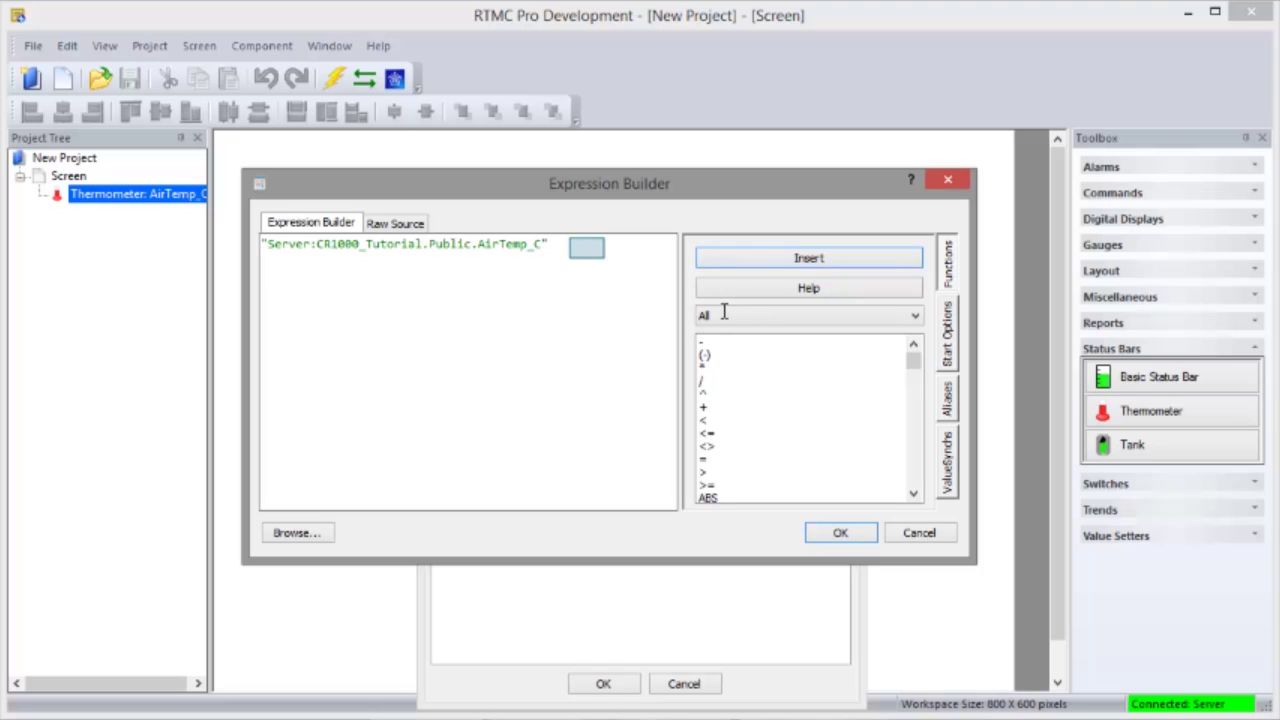
# - Change the thermometer's expression to AirTemp_C*1.8+32 so it reads in Fahrenheit
pyautogui.click(590, 258)
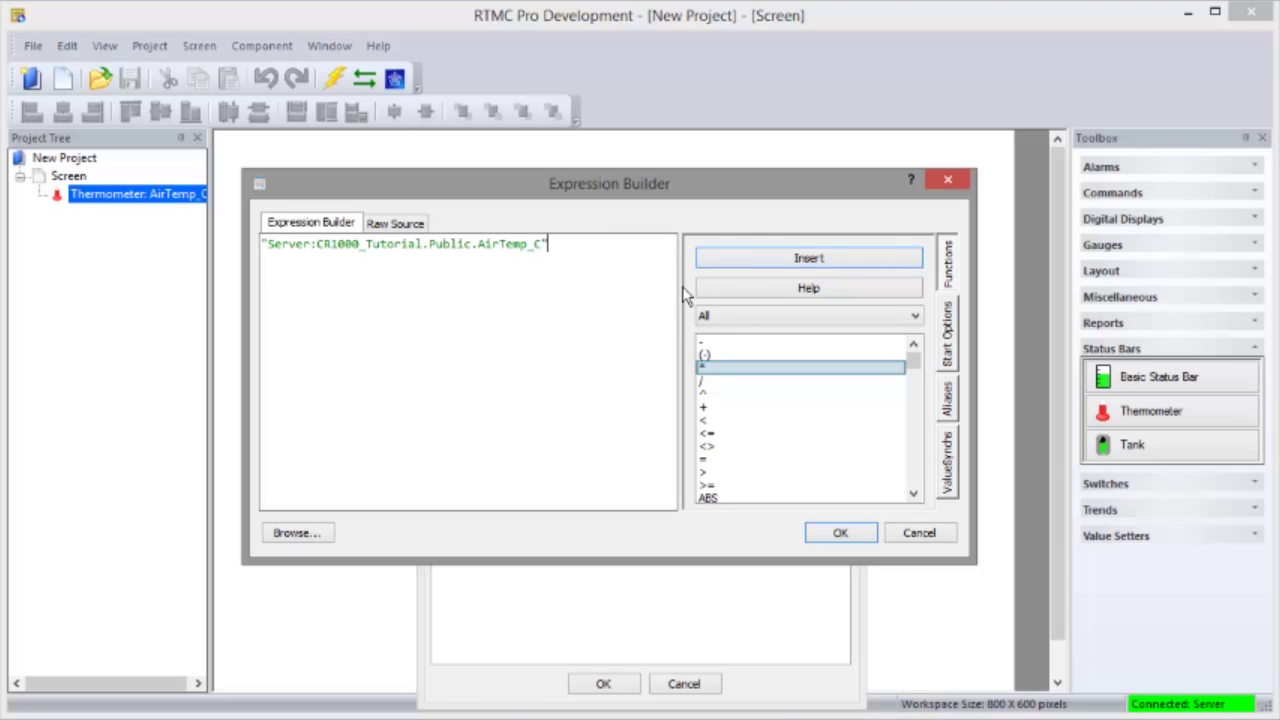
pyautogui.click(738, 264)
pyautogui.write('1.8+32')
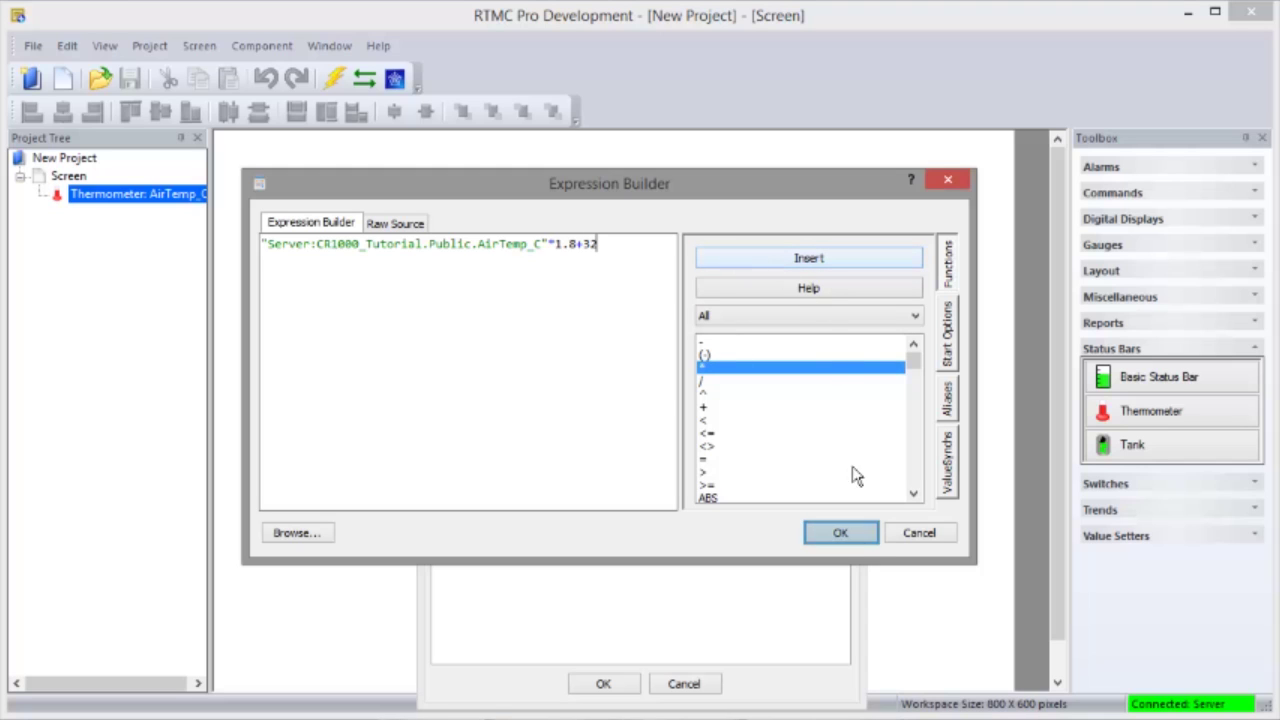
pyautogui.click(855, 535)
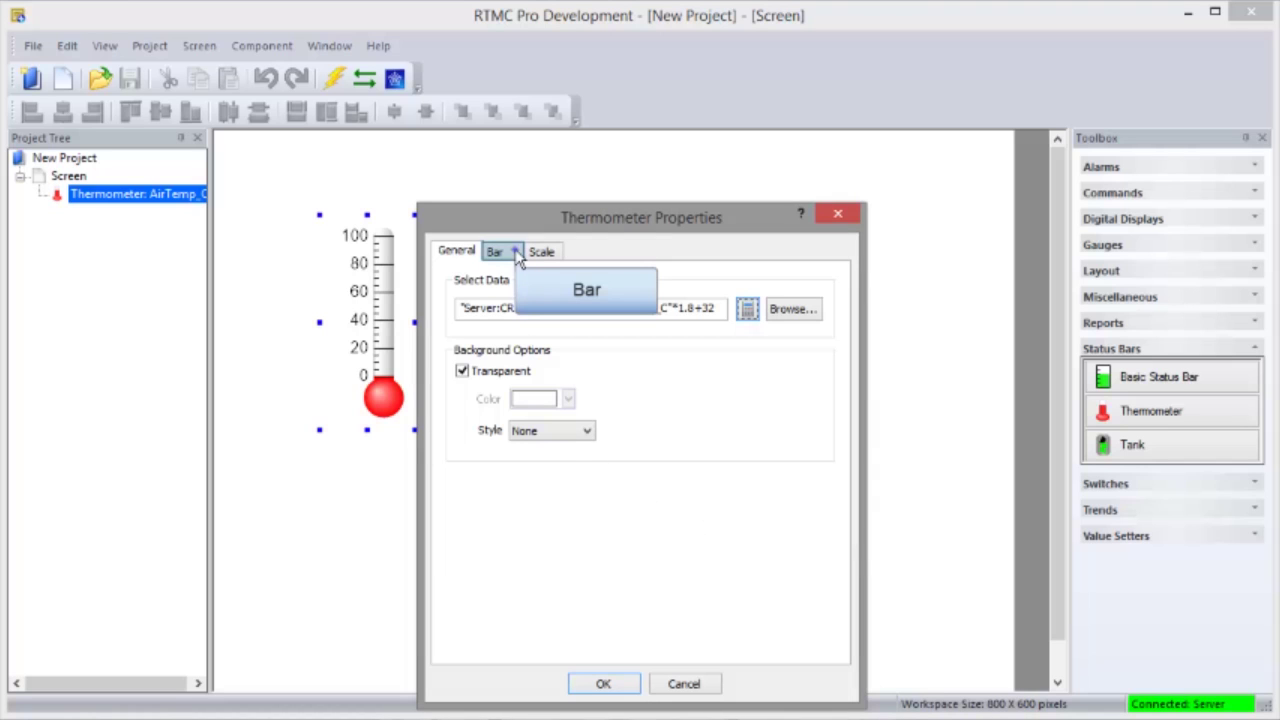
# - Show the thermometer's Max Pointer, check its 0–100 scale, and apply the properties
pyautogui.click(516, 255)
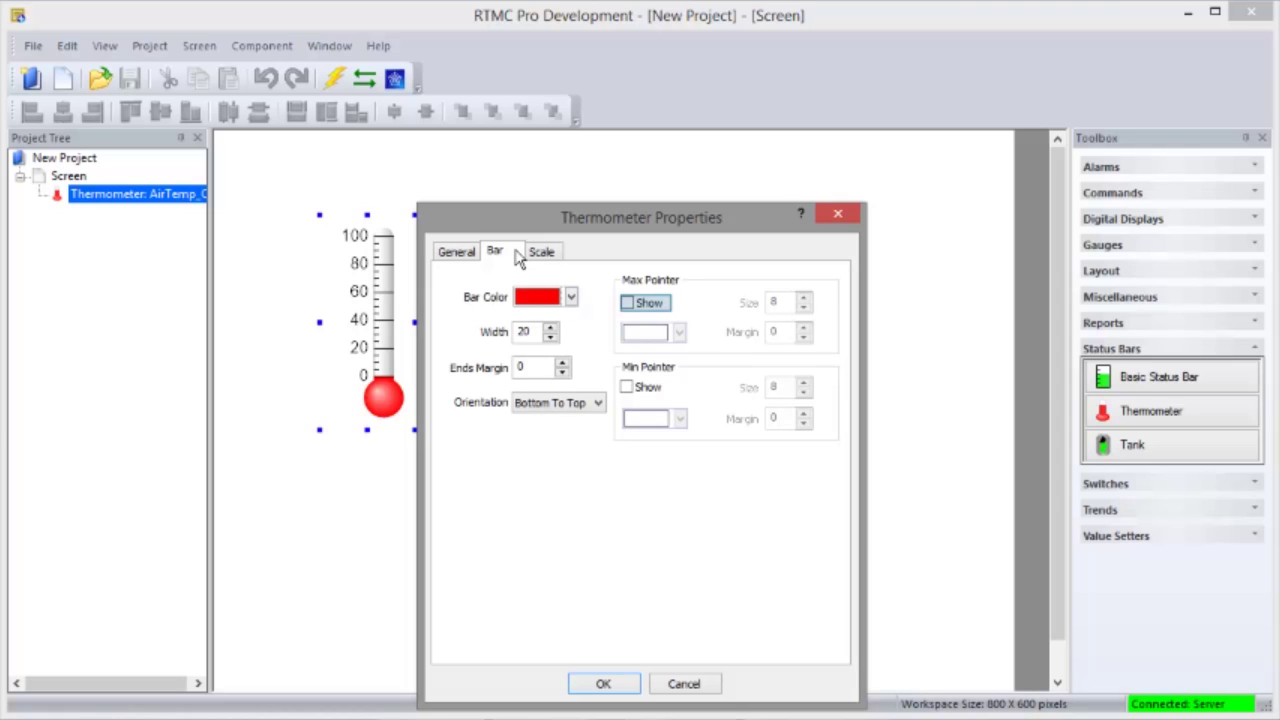
pyautogui.click(628, 303)
pyautogui.click(558, 252)
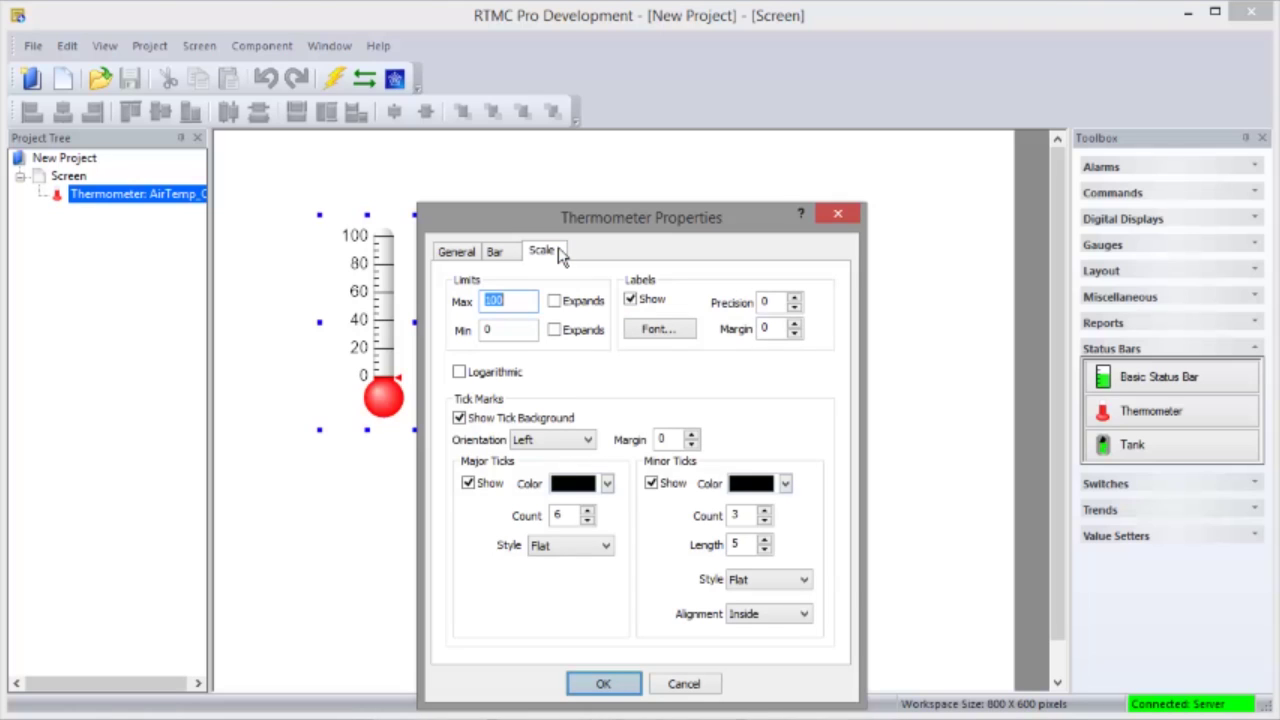
pyautogui.click(630, 688)
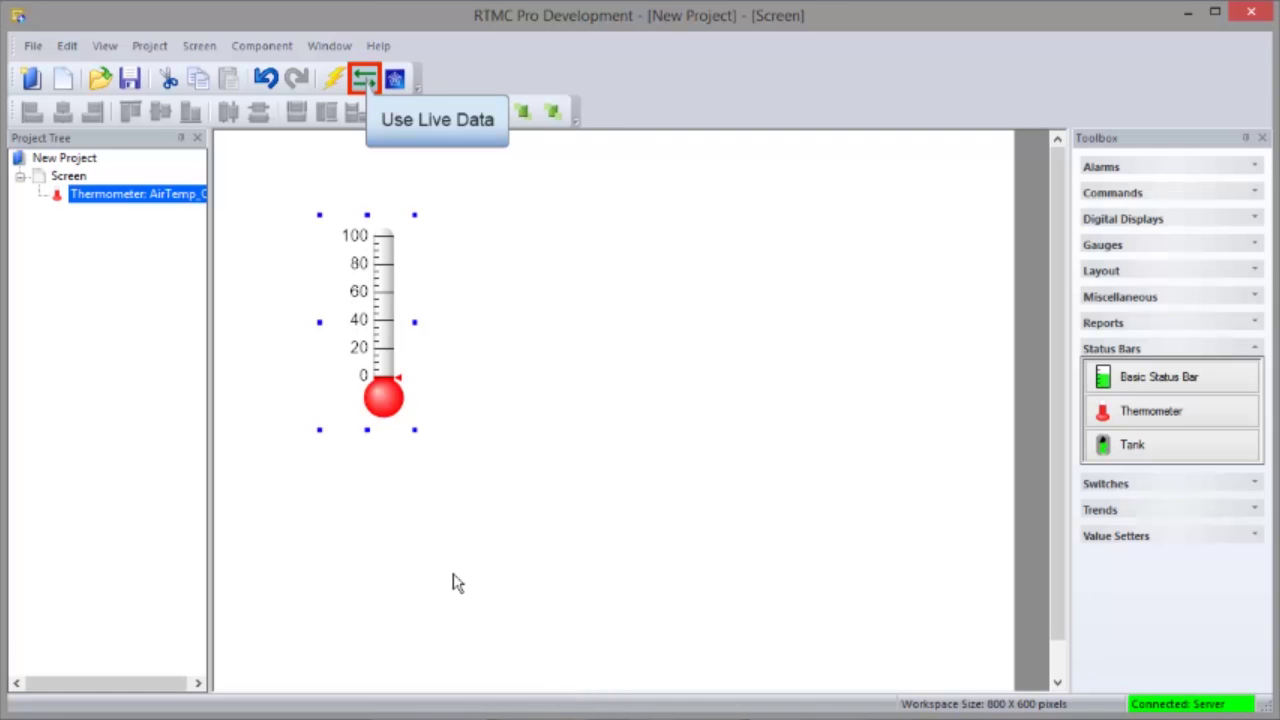
# - Preview the Fahrenheit thermometer with Use Live Data turned on
pyautogui.click(366, 78)
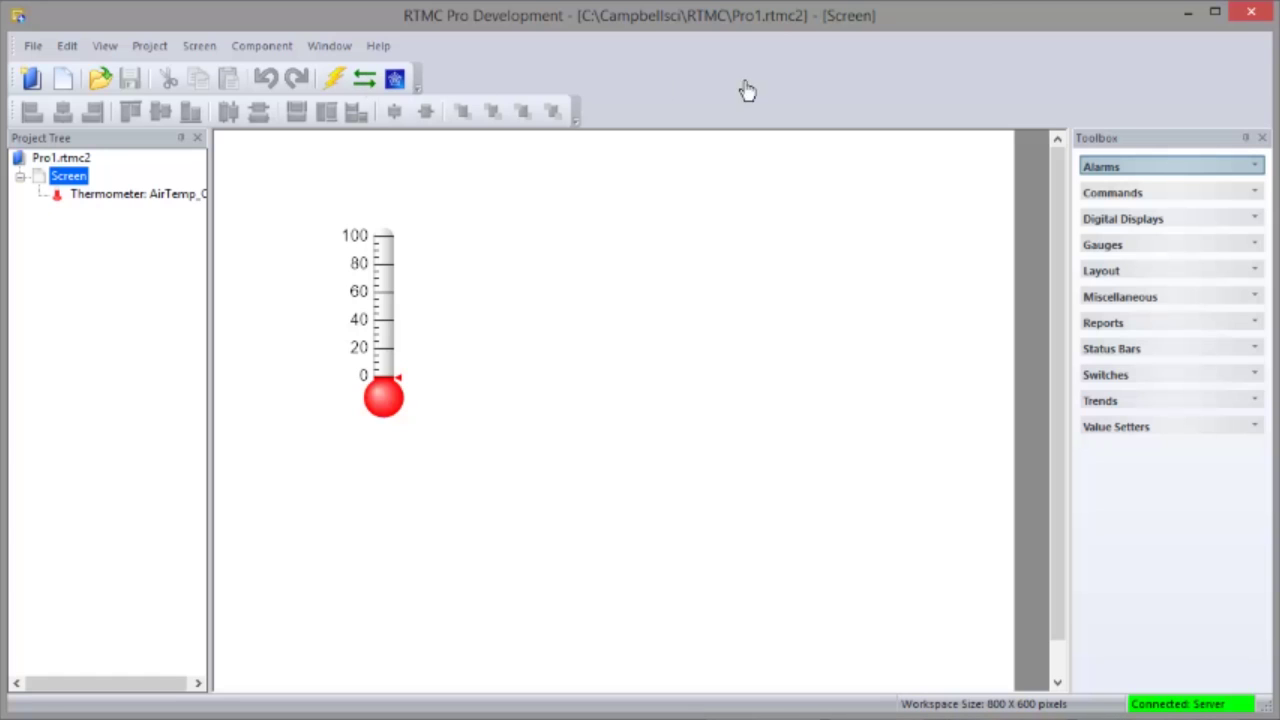
pyautogui.click(1255, 168)
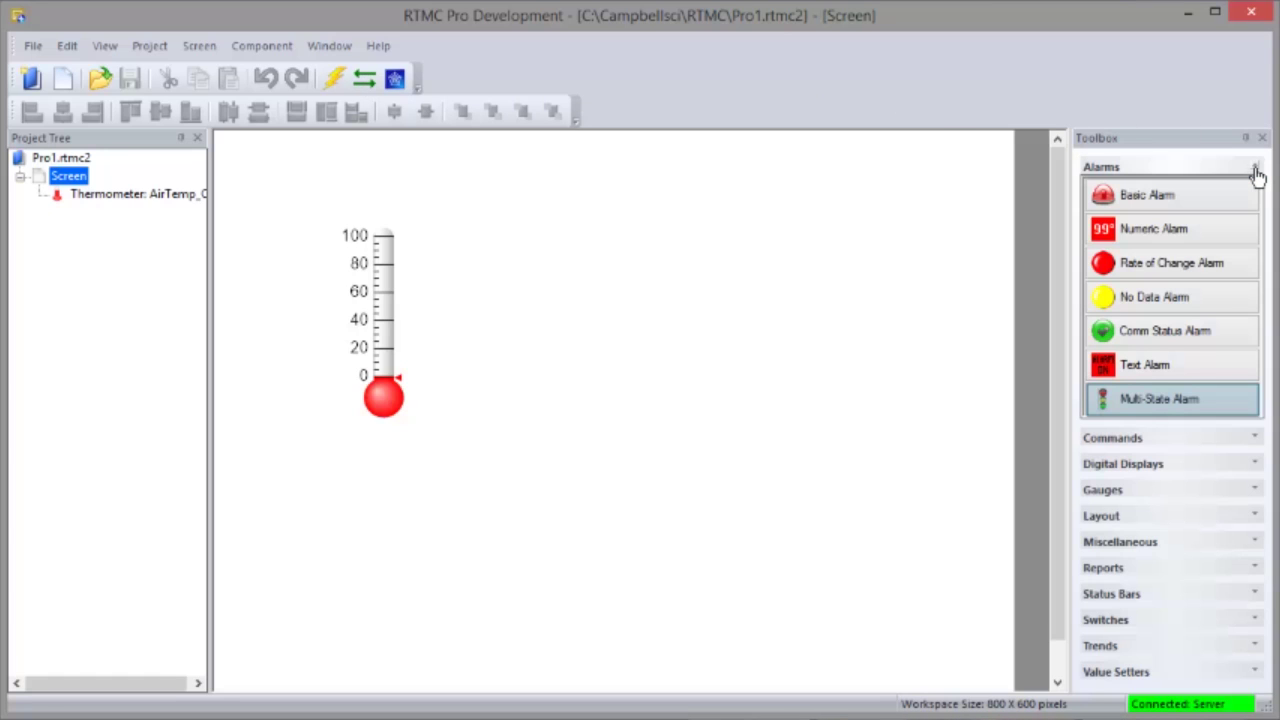
# - Place a Multi-State Alarm on the screen to the right of the thermometer
pyautogui.click(1224, 400)
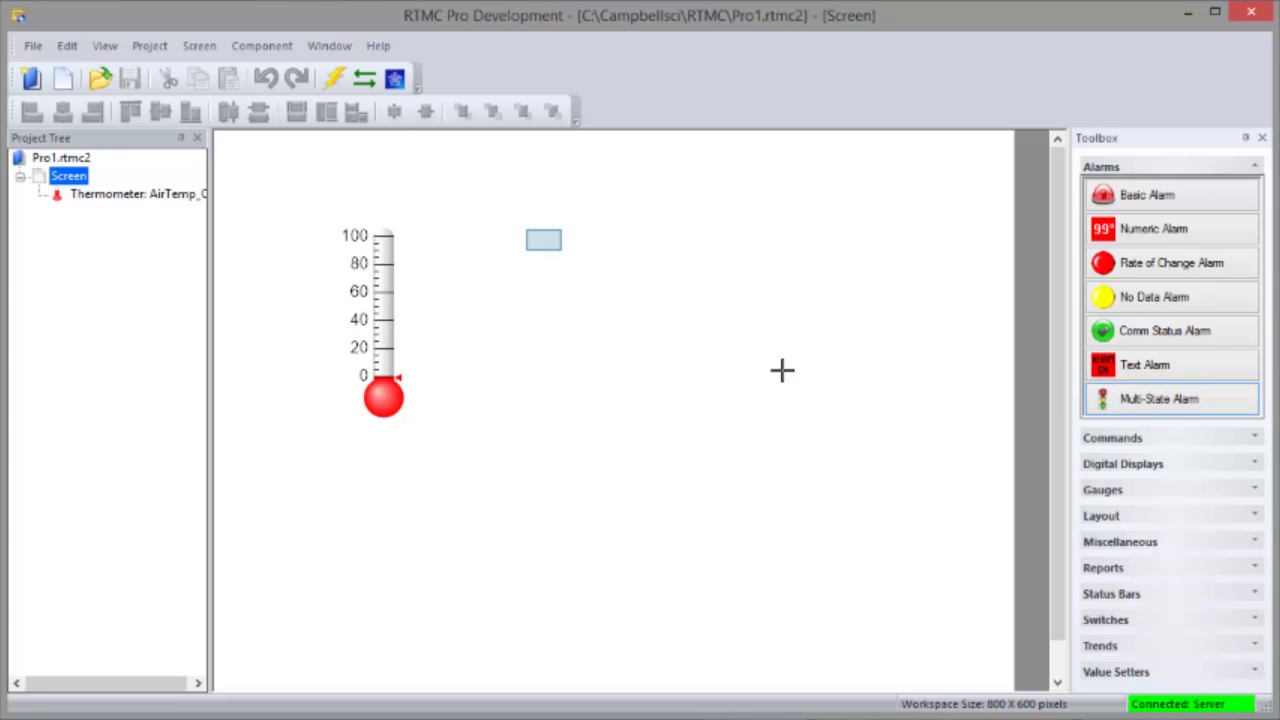
pyautogui.click(677, 347)
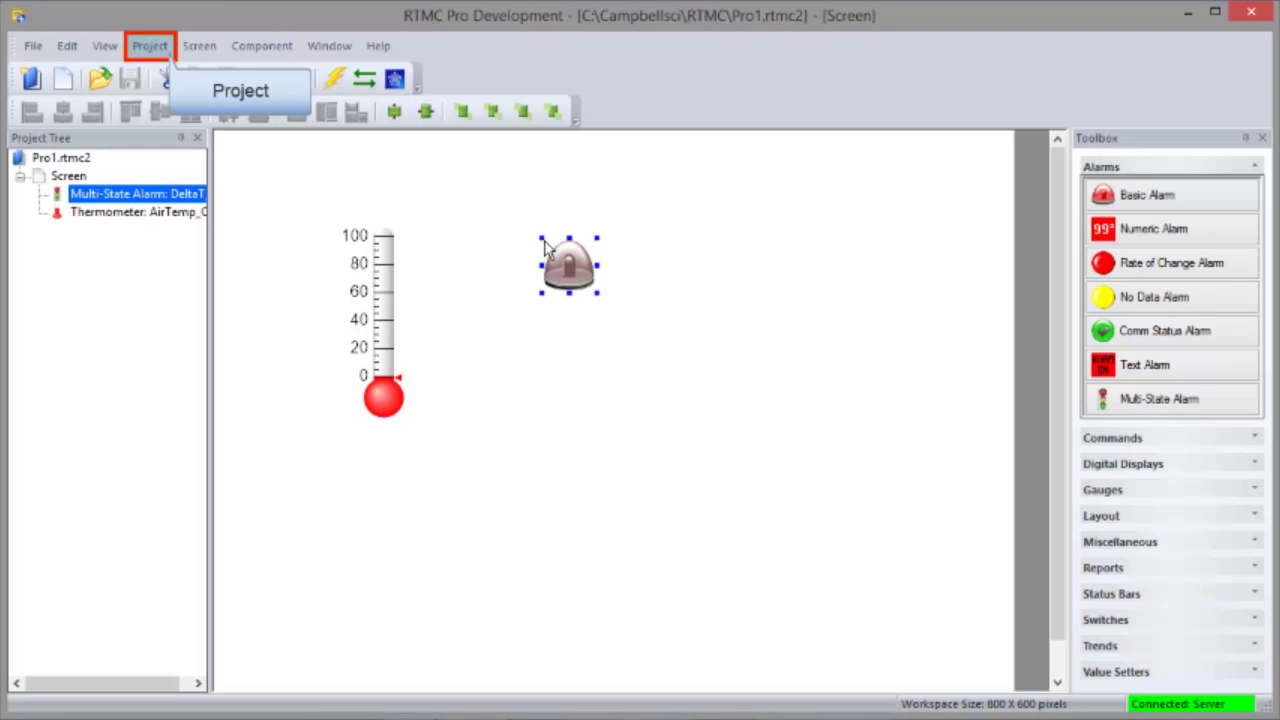
# - Turn on Enable Logging in the project's Configure Alarm Log settings
pyautogui.click(166, 50)
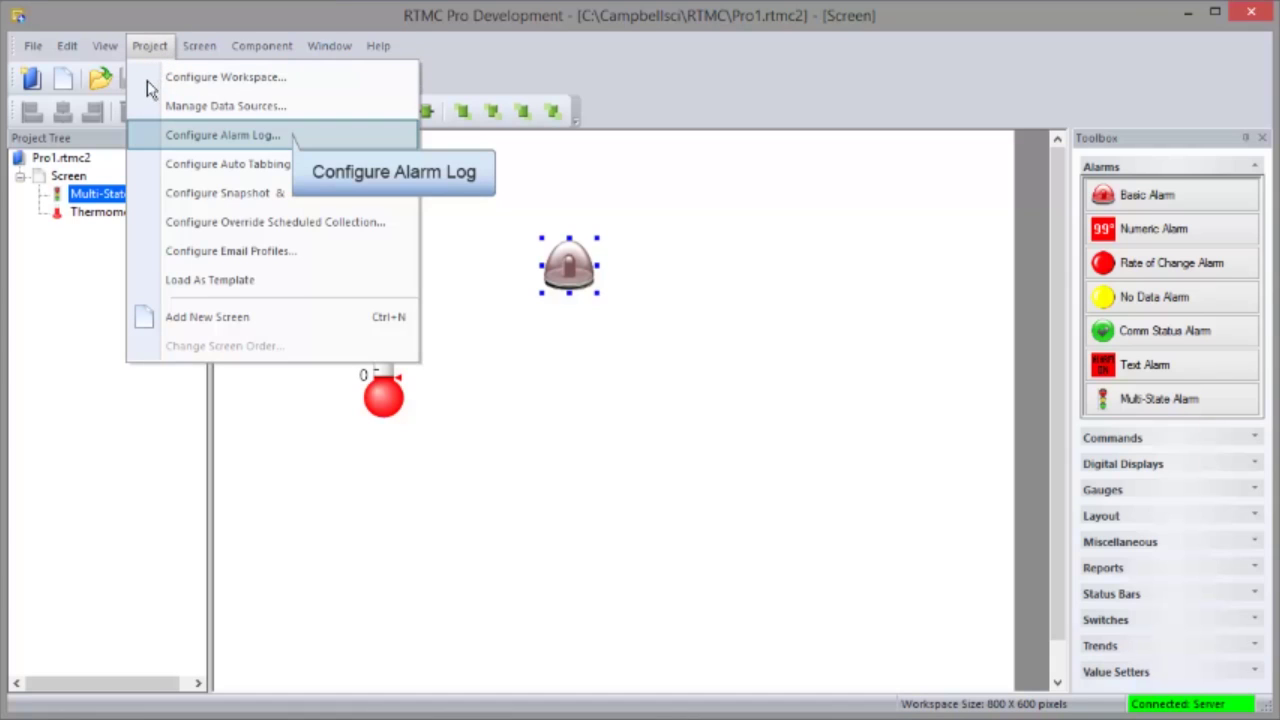
pyautogui.click(147, 136)
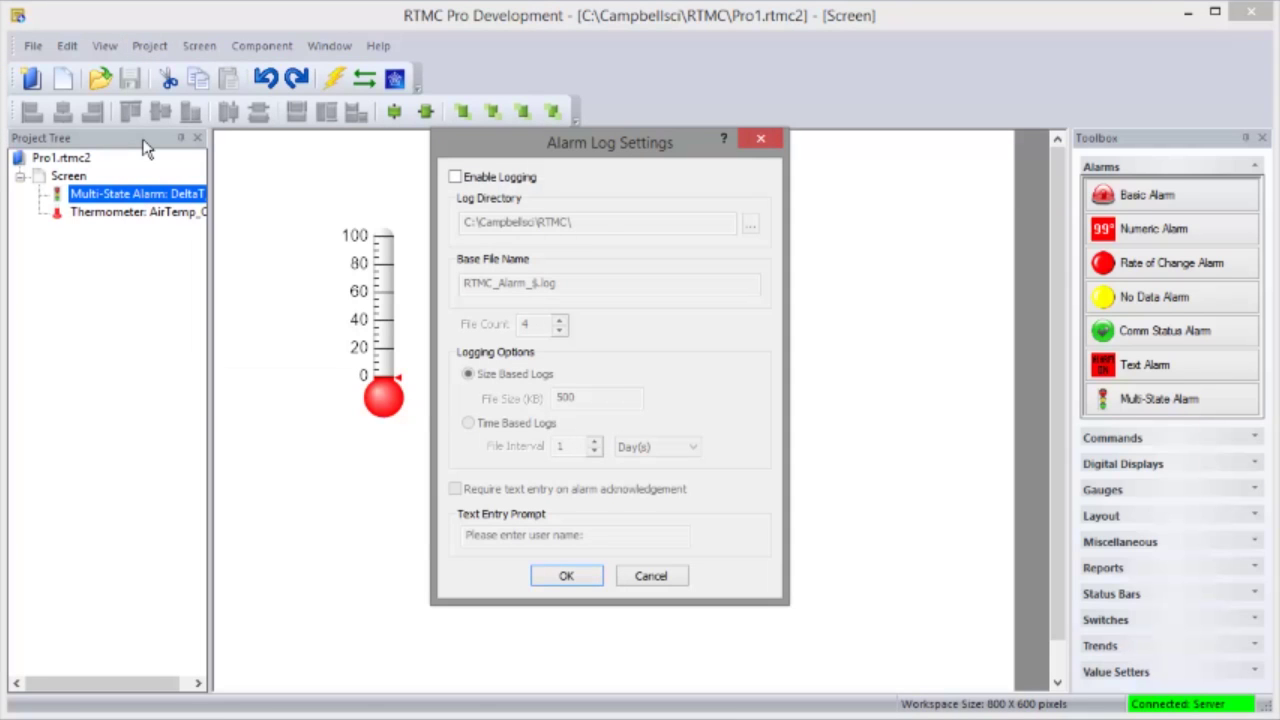
pyautogui.click(455, 178)
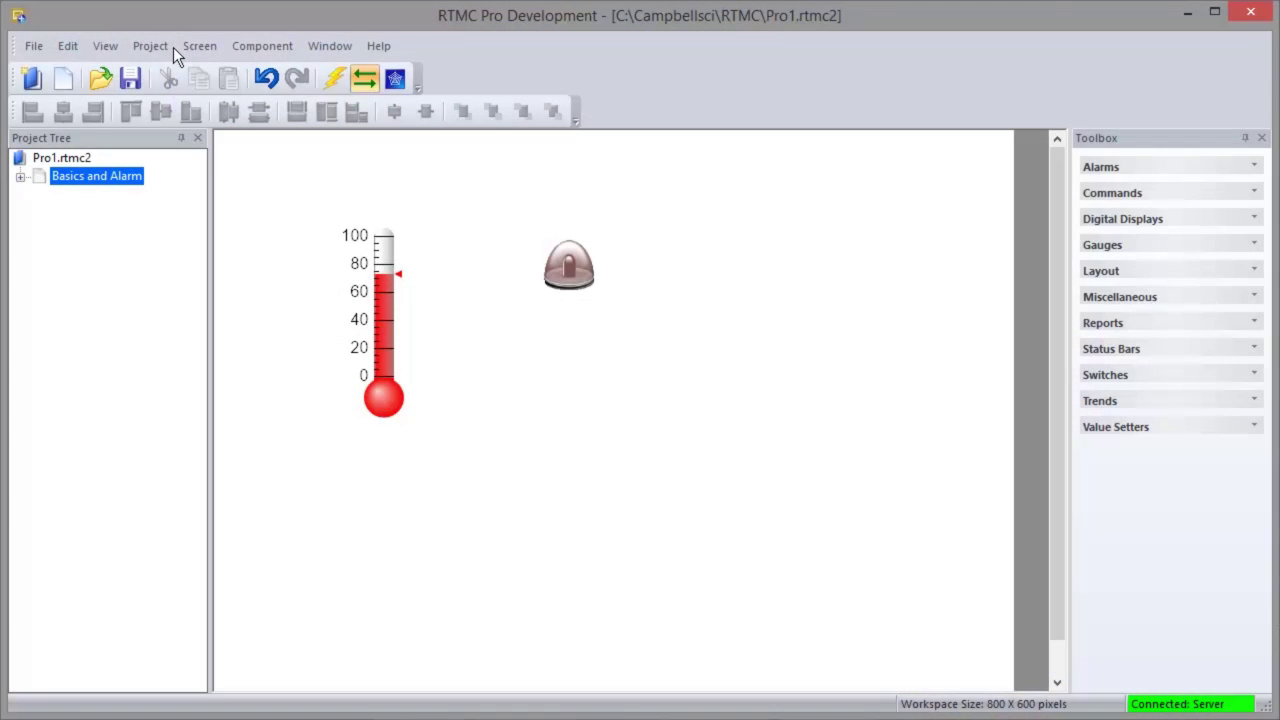
pyautogui.click(170, 47)
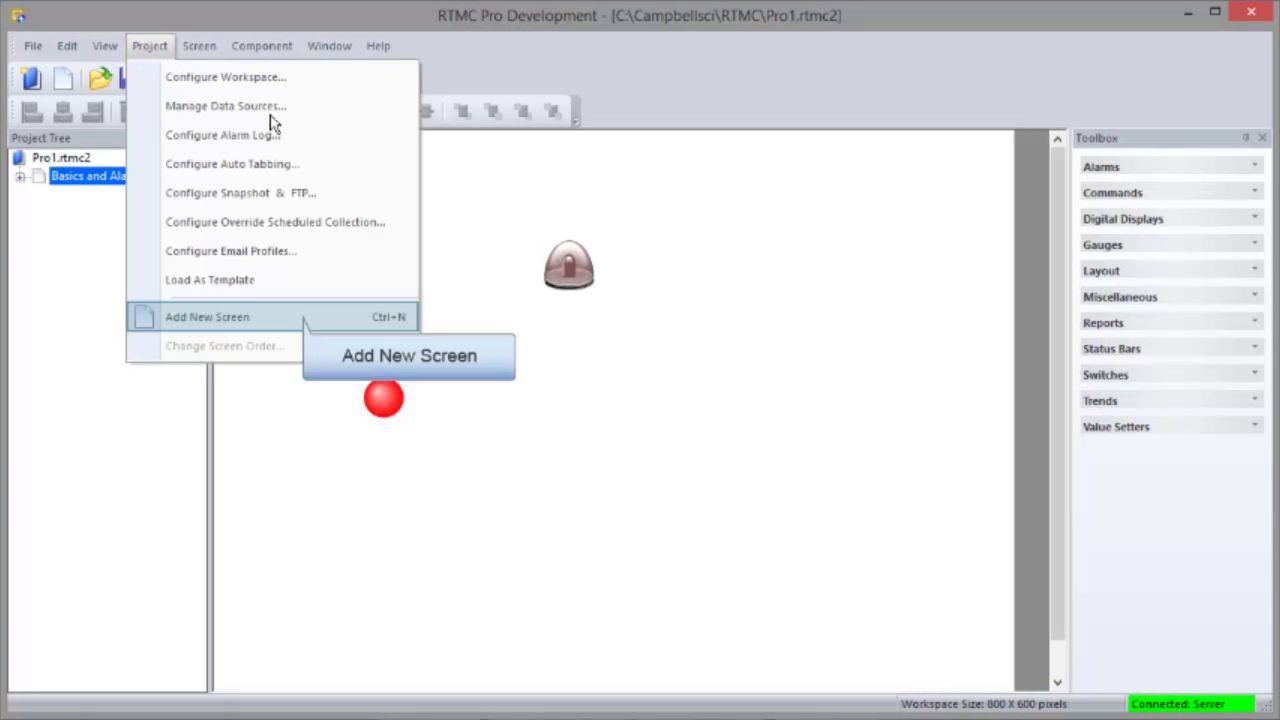
# - Add a new screen to the project and rename it 'Report'
pyautogui.click(306, 316)
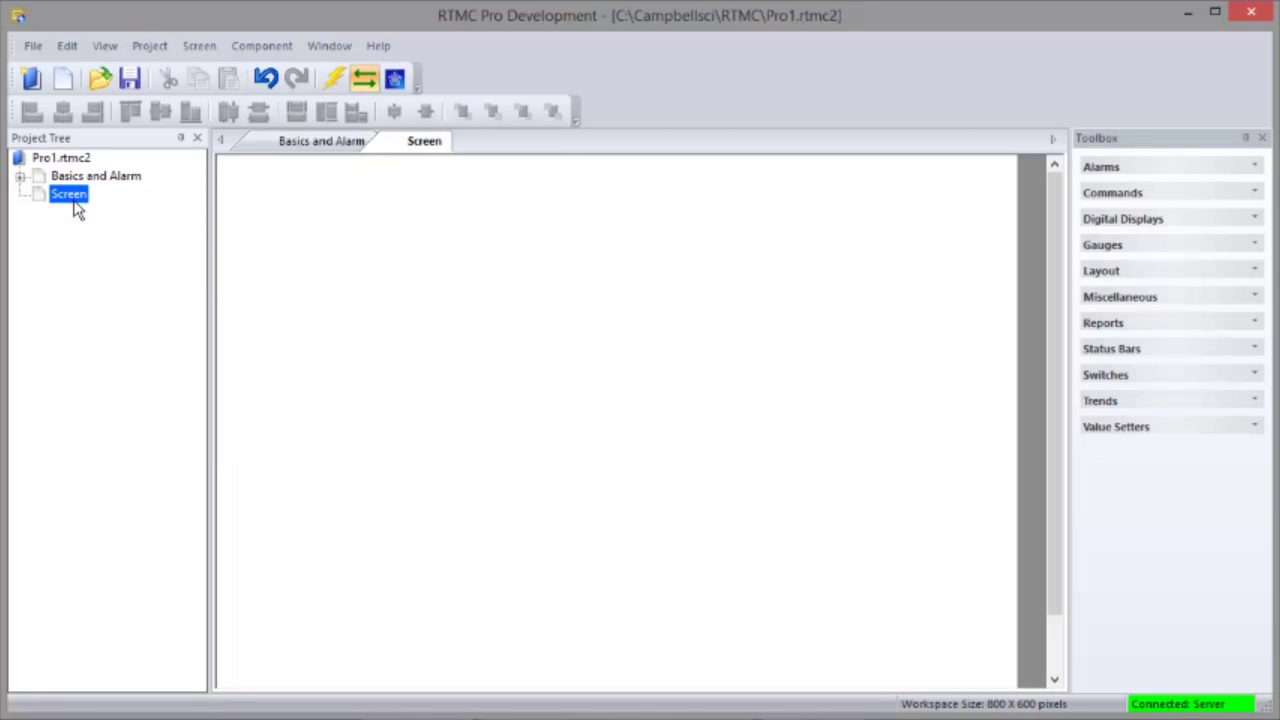
pyautogui.rightClick(74, 201)
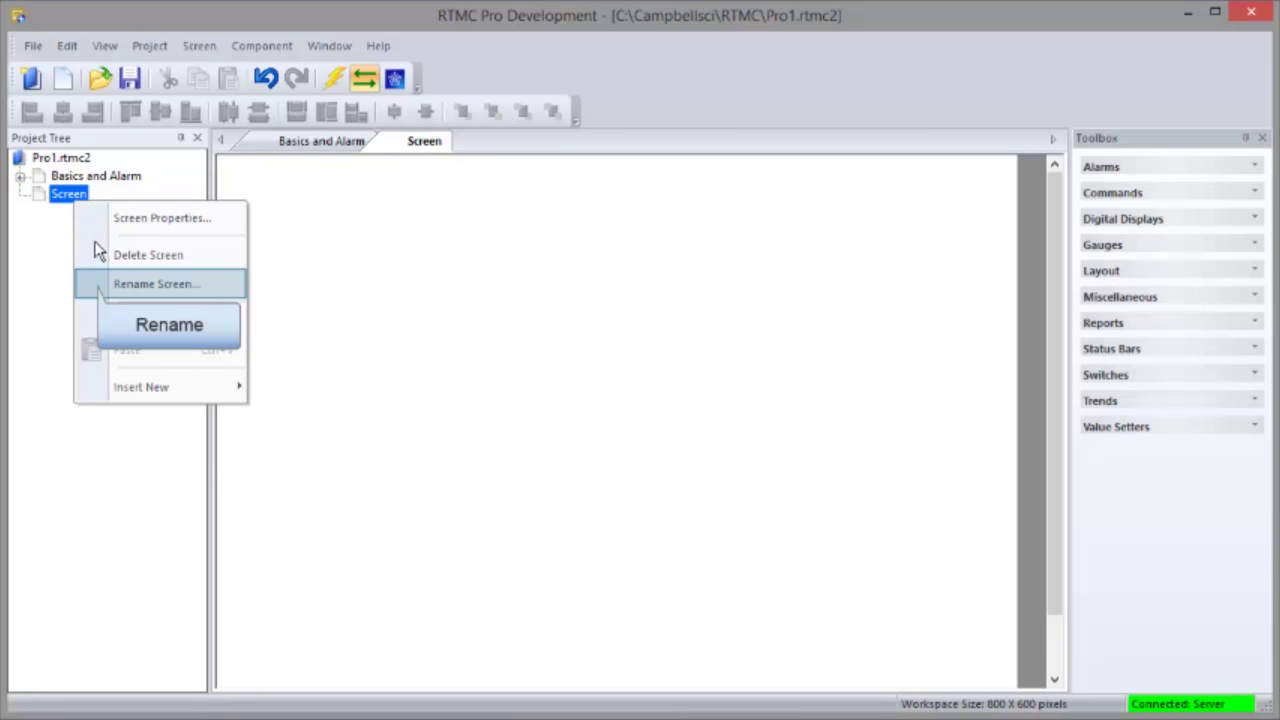
pyautogui.click(96, 282)
pyautogui.write('Report')
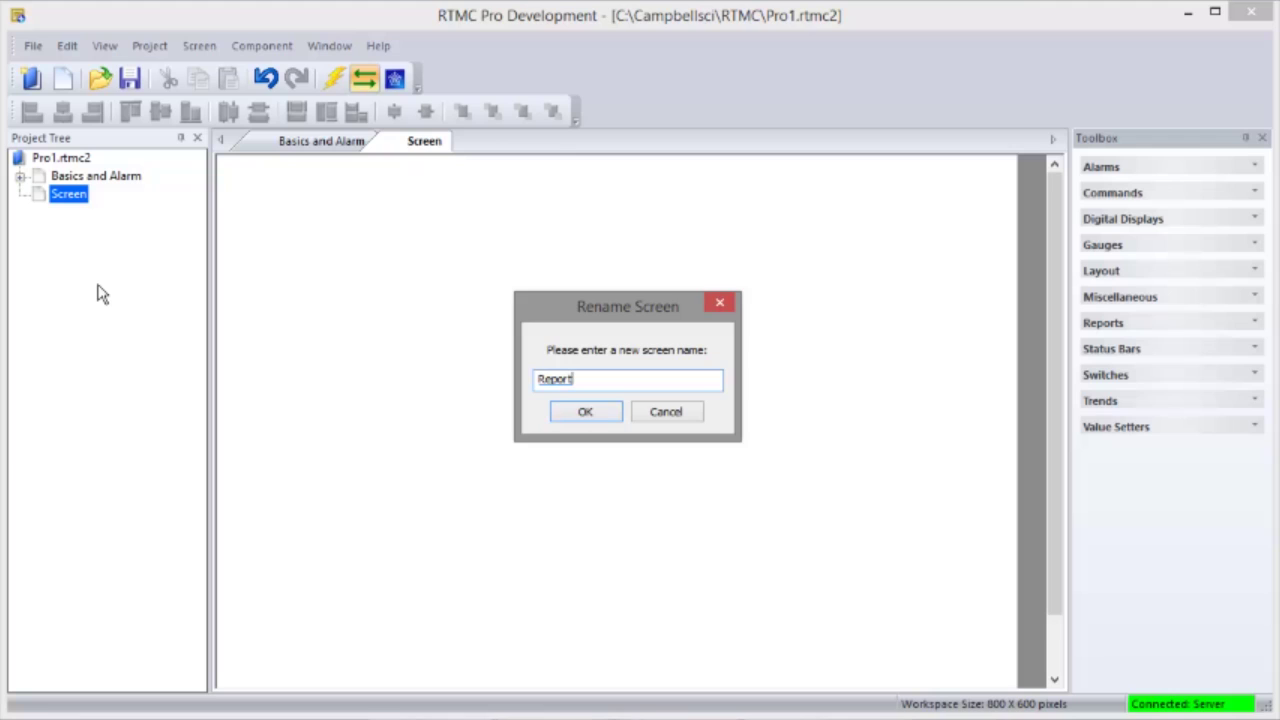
pyautogui.press('Return')
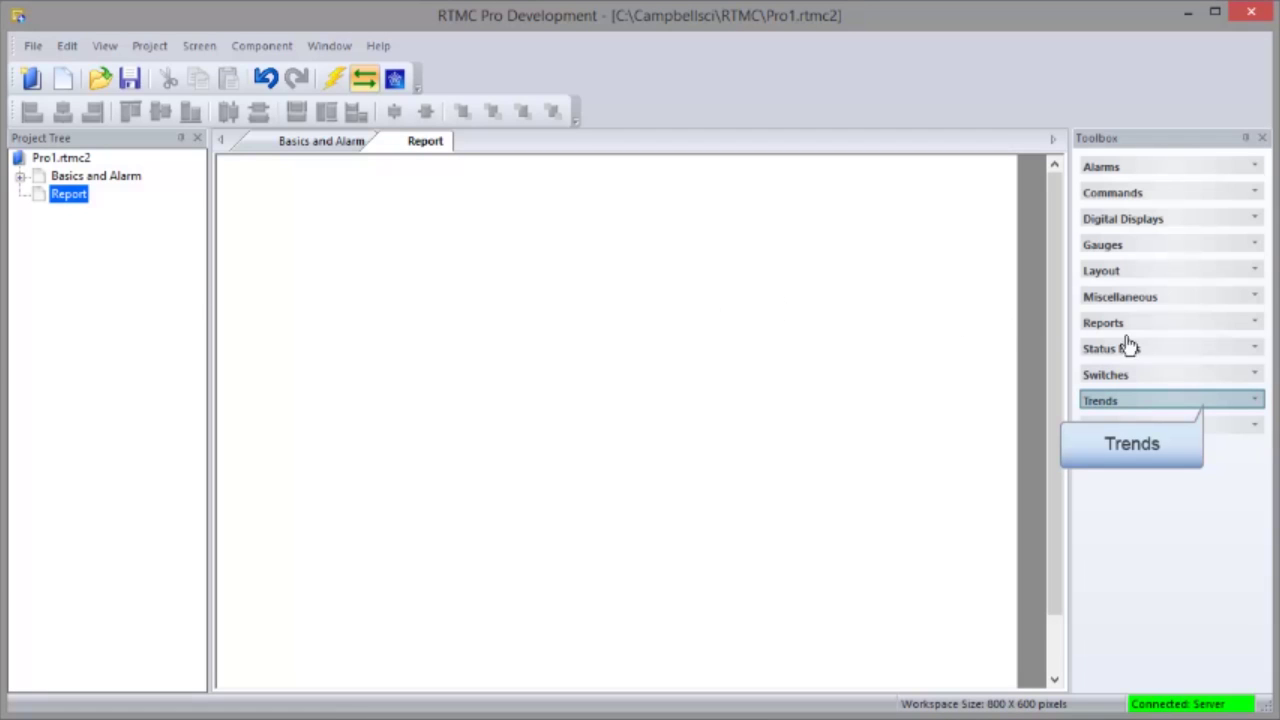
pyautogui.click(1255, 405)
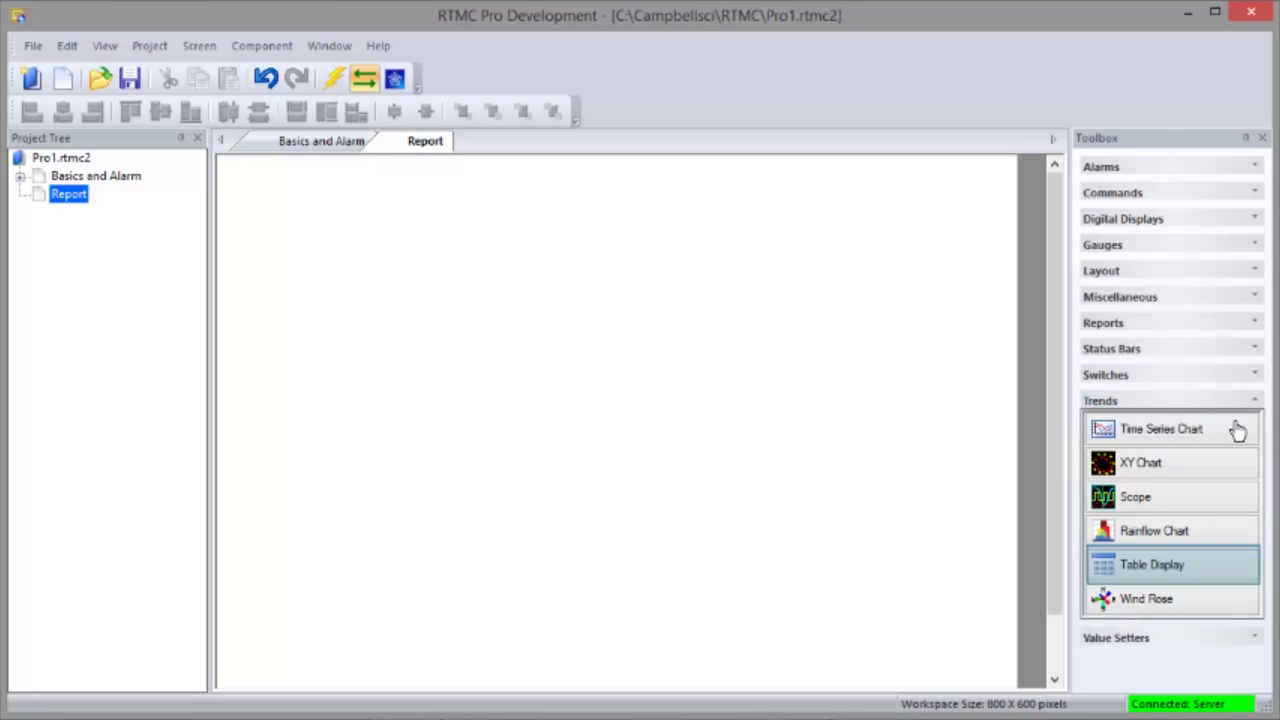
# - Draw a Table Display on the Report screen and open its data source list
pyautogui.click(1222, 575)
pyautogui.moveTo(277, 254); pyautogui.dragTo(958, 591)
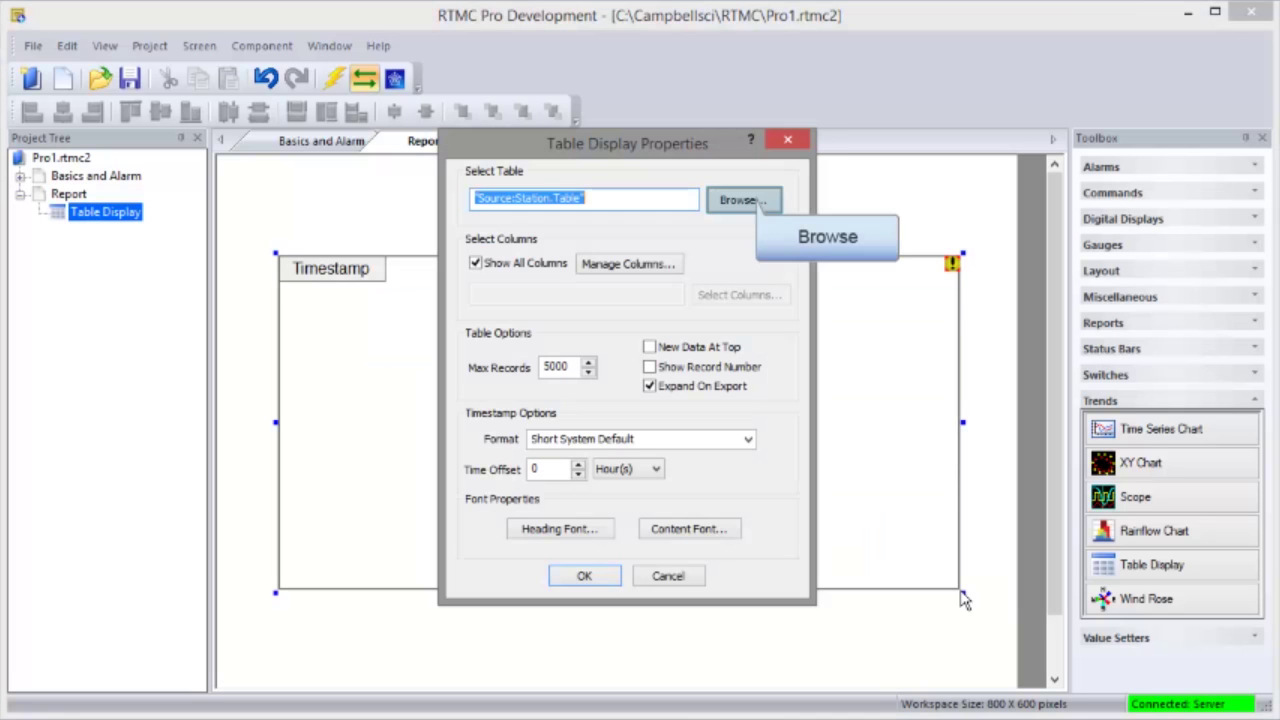
pyautogui.click(756, 196)
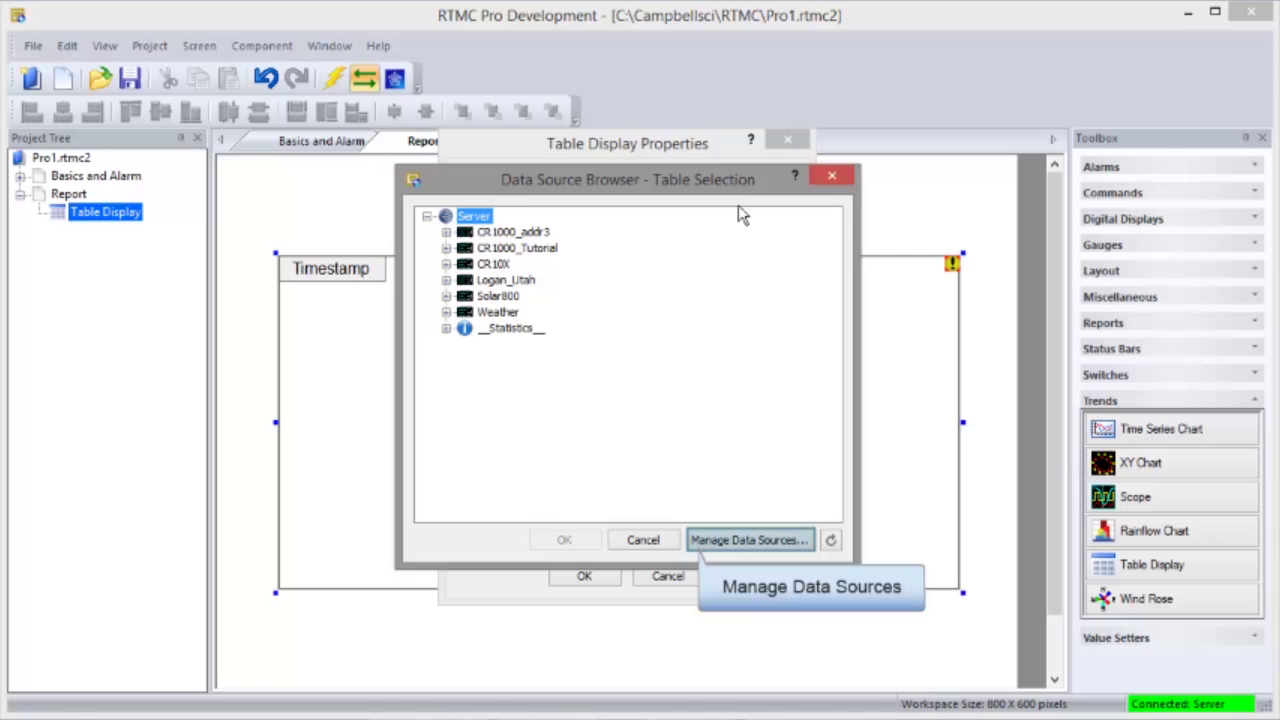
pyautogui.click(748, 540)
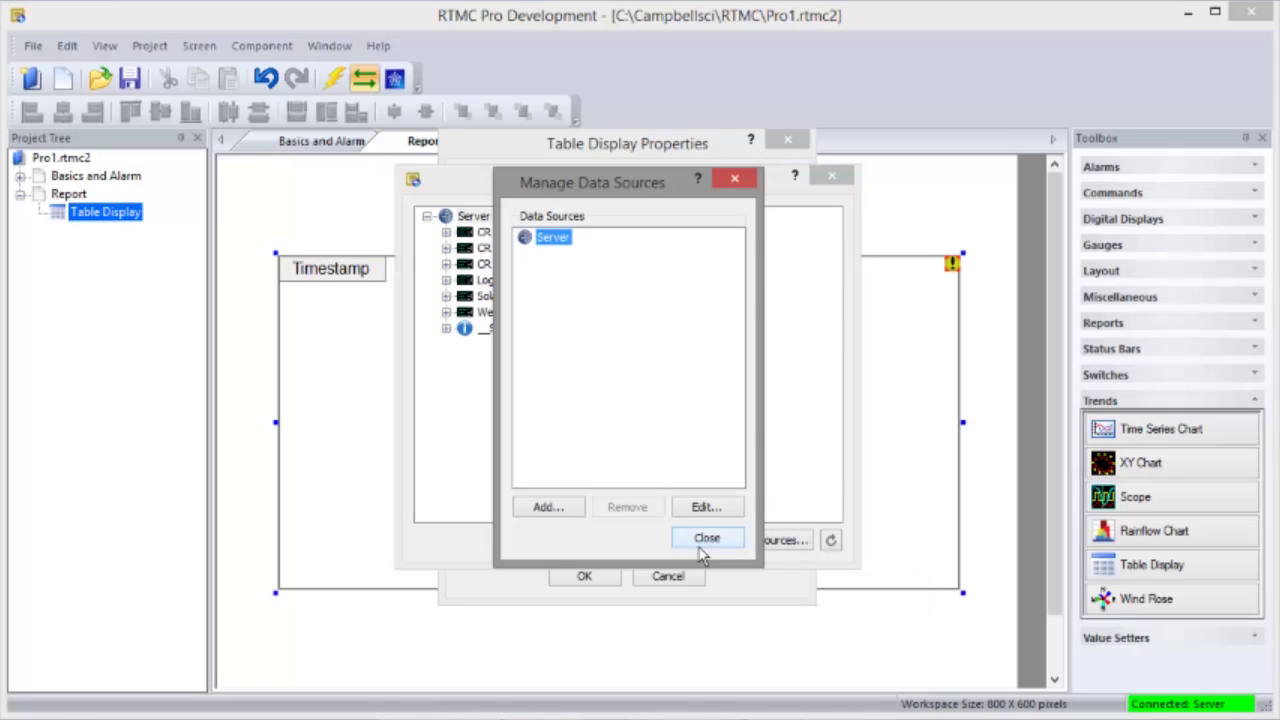
# - Add file data source DataFile_LoganWeather reading Logan_Utah_VW_Hourly.dat
pyautogui.click(567, 510)
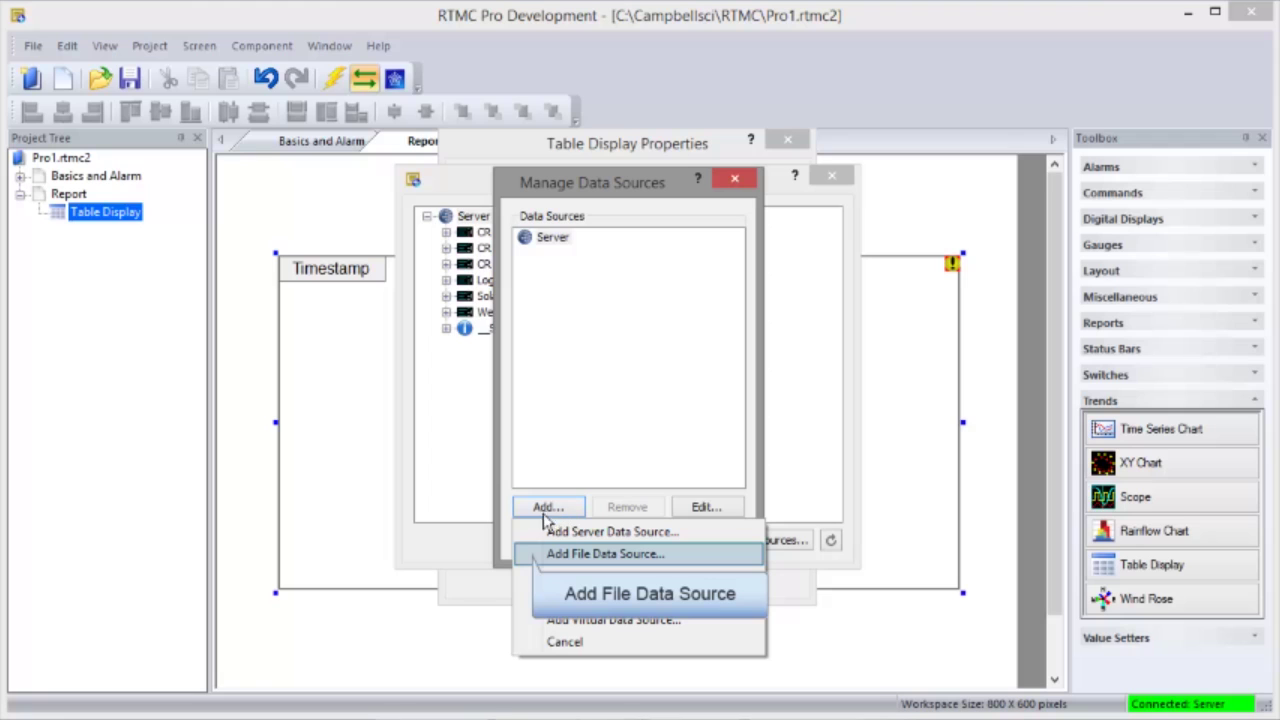
pyautogui.click(535, 556)
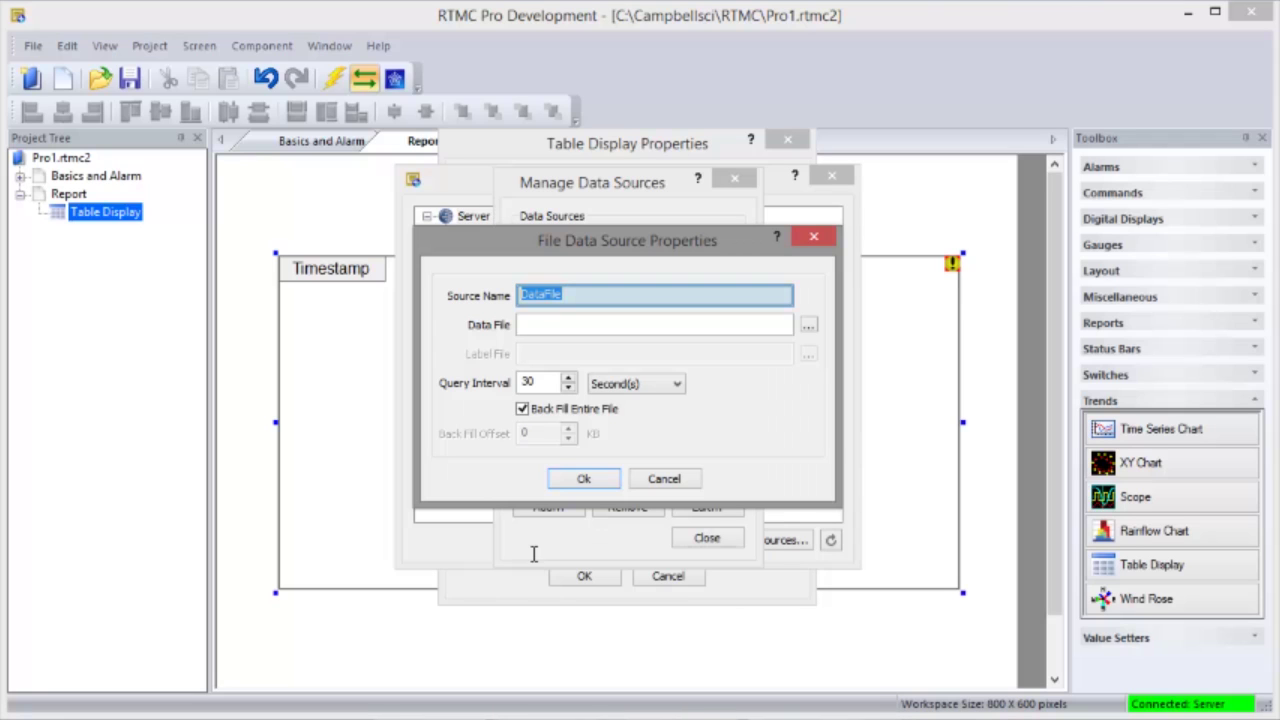
pyautogui.click(582, 294)
pyautogui.write('_LoganWeather')
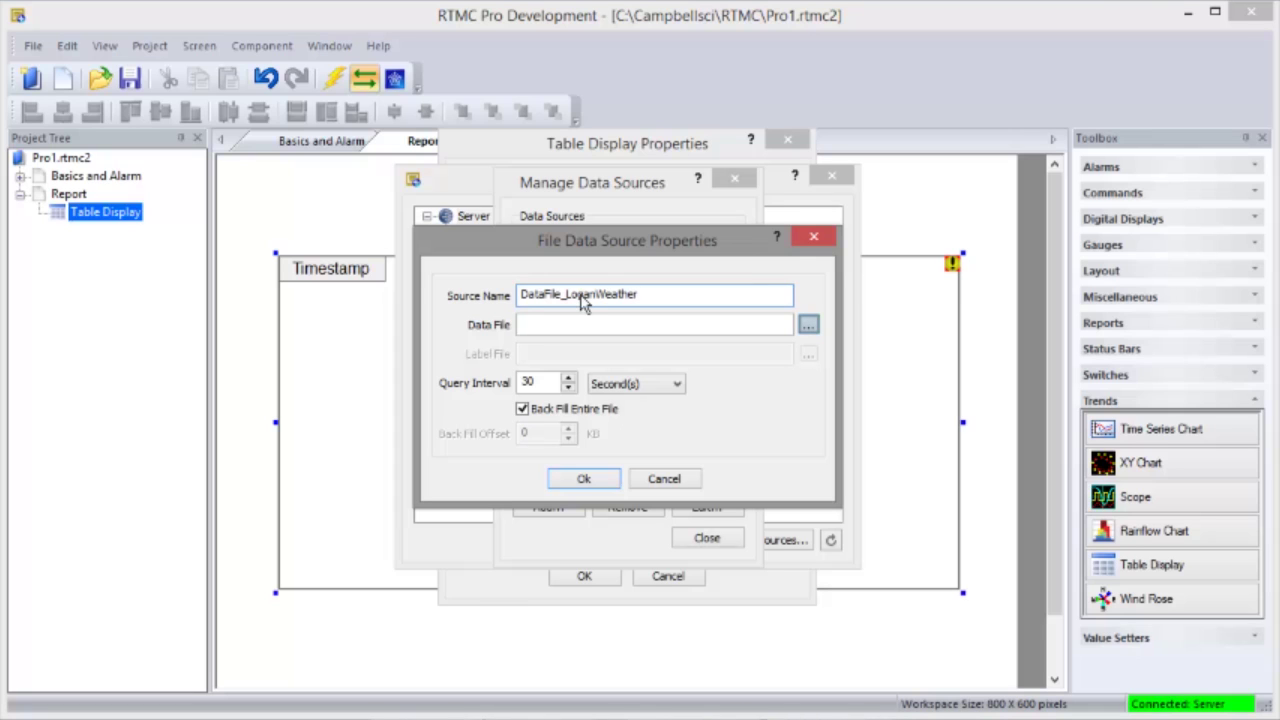
pyautogui.click(812, 325)
pyautogui.scroll(-3, 805, 470)
pyautogui.click(805, 480)
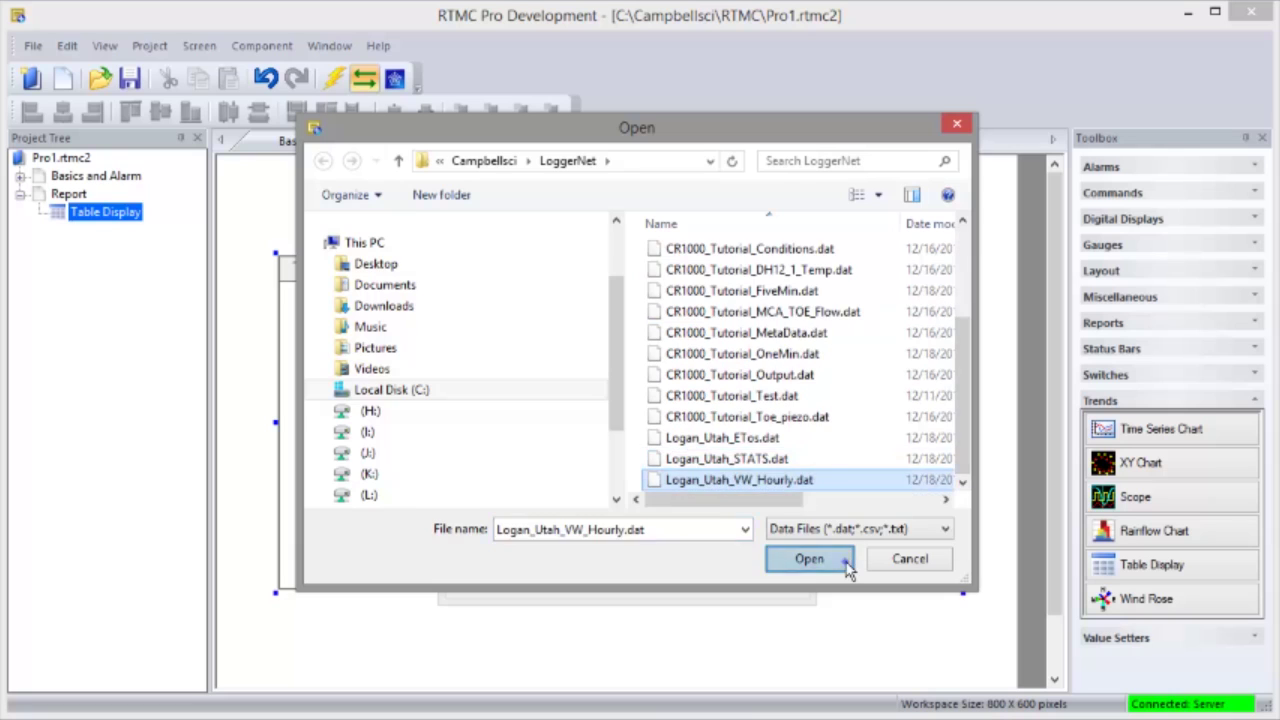
pyautogui.click(809, 558)
pyautogui.click(575, 477)
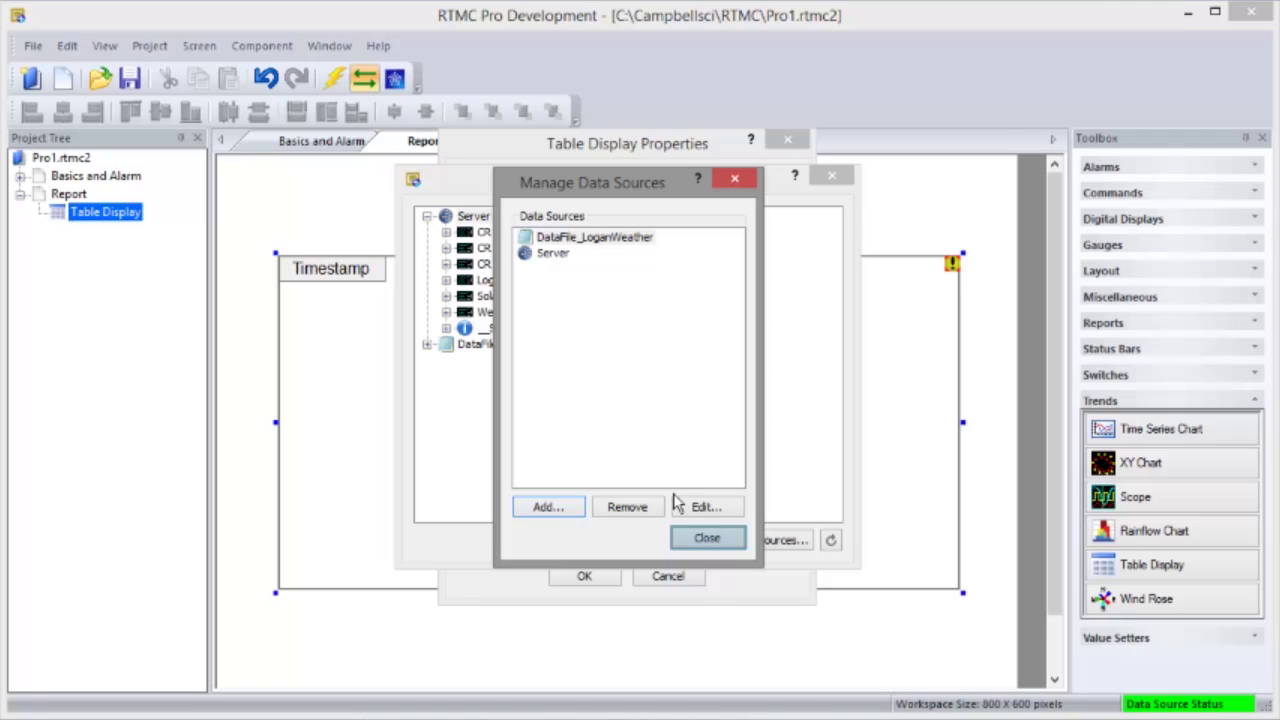
pyautogui.click(705, 539)
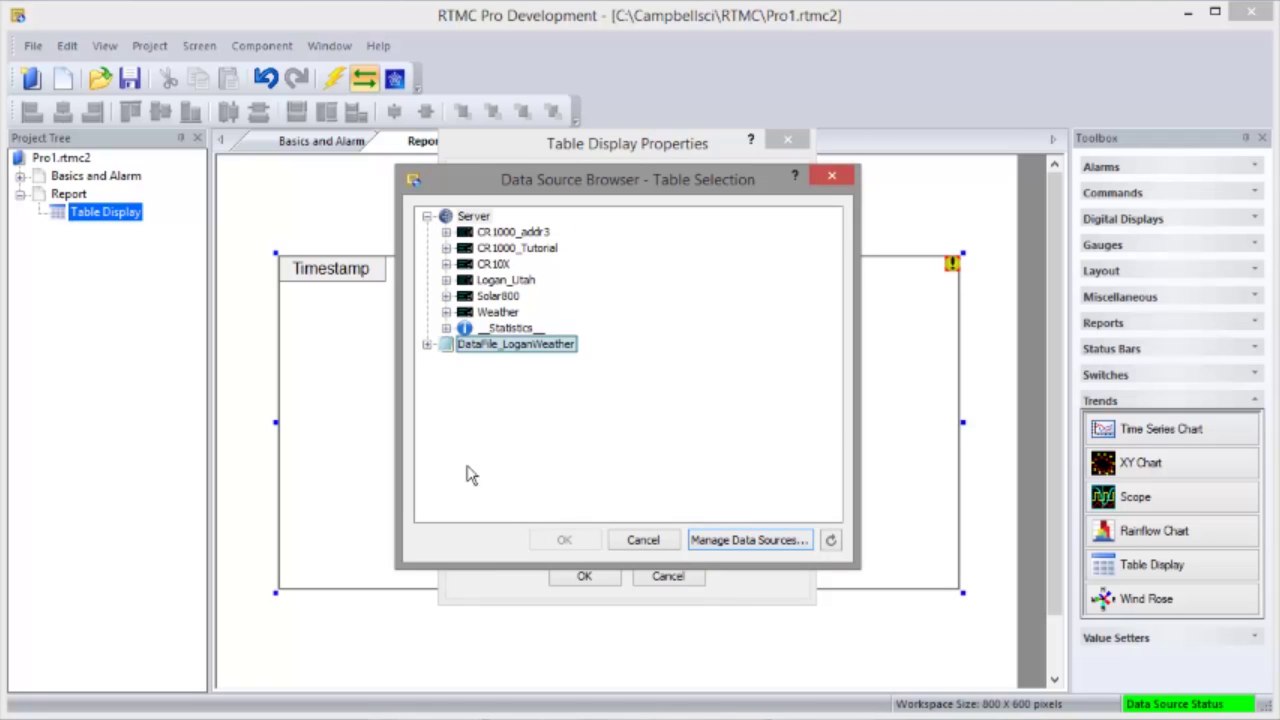
# - Set the table's data source to DataFile_LoganWeather's VW_Hourly table
pyautogui.click(427, 344)
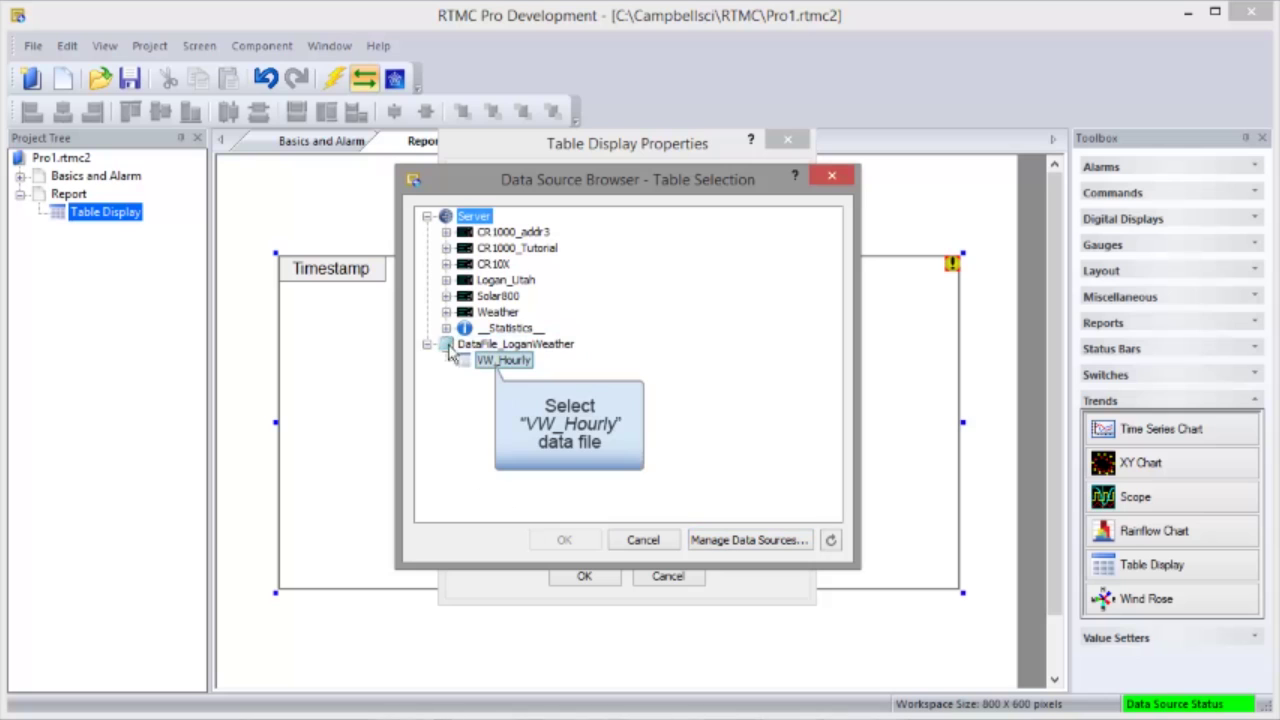
pyautogui.click(500, 360)
pyautogui.click(566, 540)
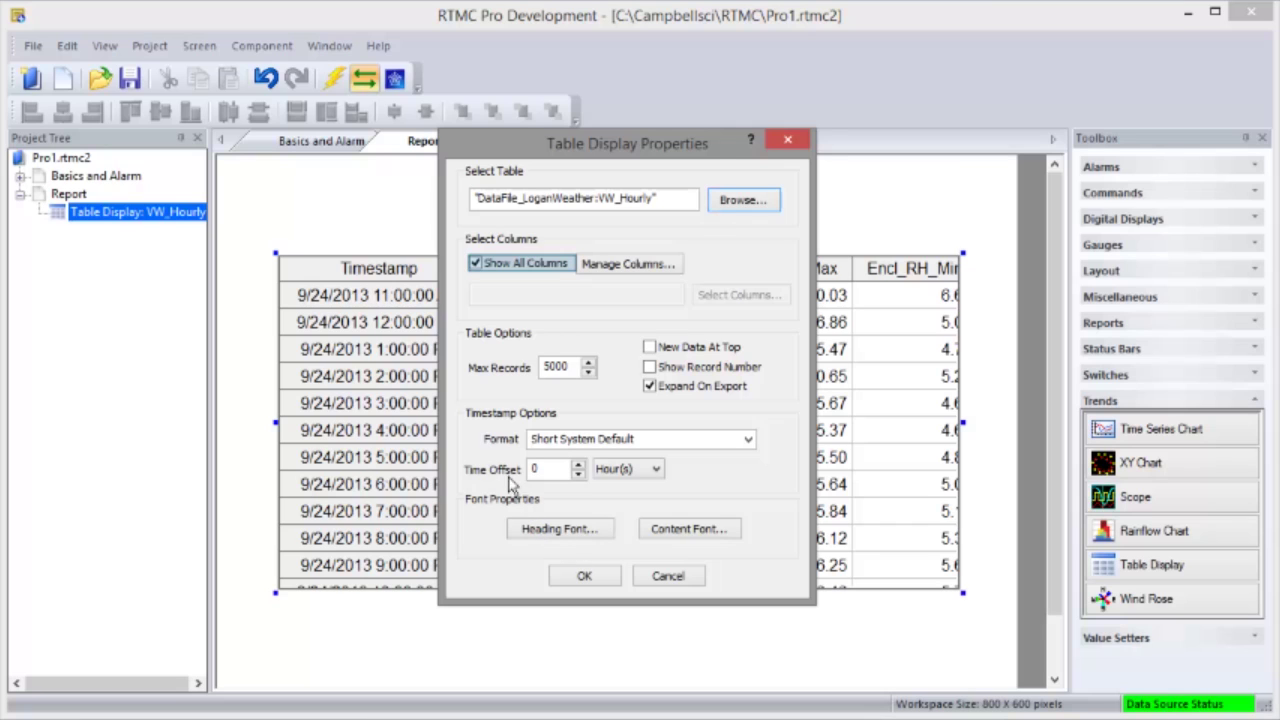
# - Limit the table to BattVolt_Min, WindSpd_ms_Max, Rain_mm_Tot, AirTempC_Max, AirTempC_Min and Rain_inday
pyautogui.click(478, 264)
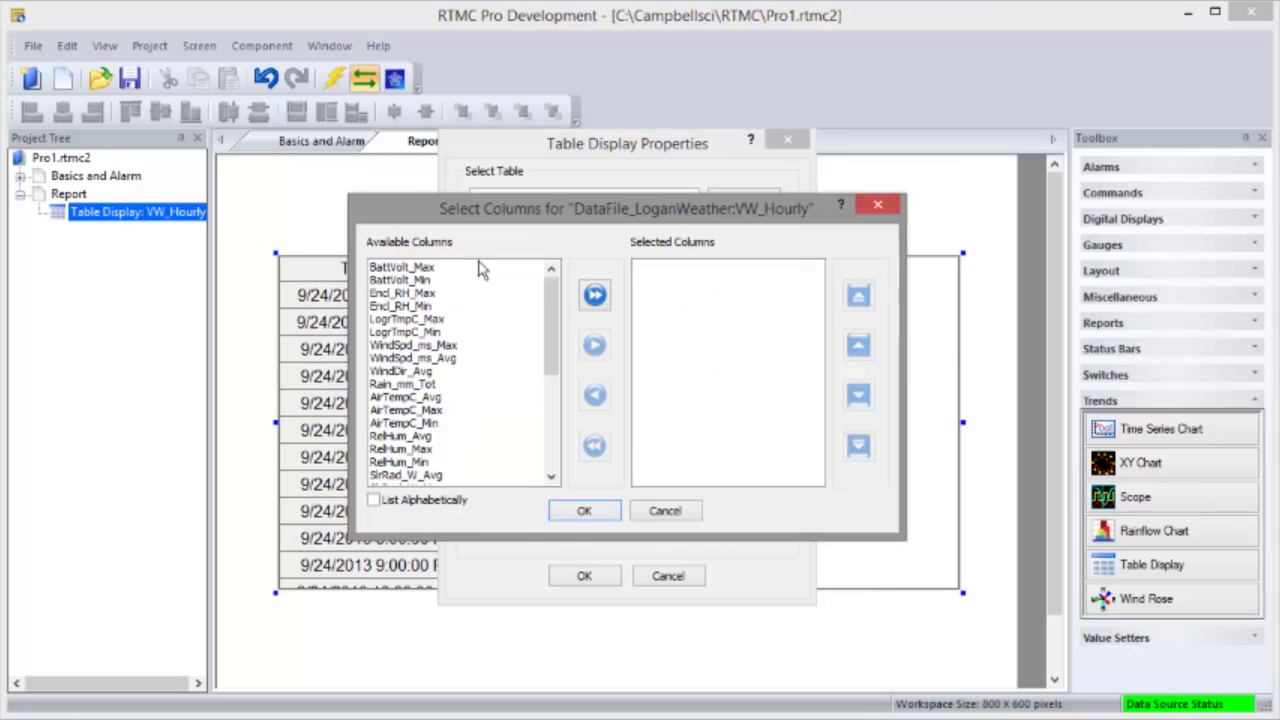
pyautogui.click(424, 282)
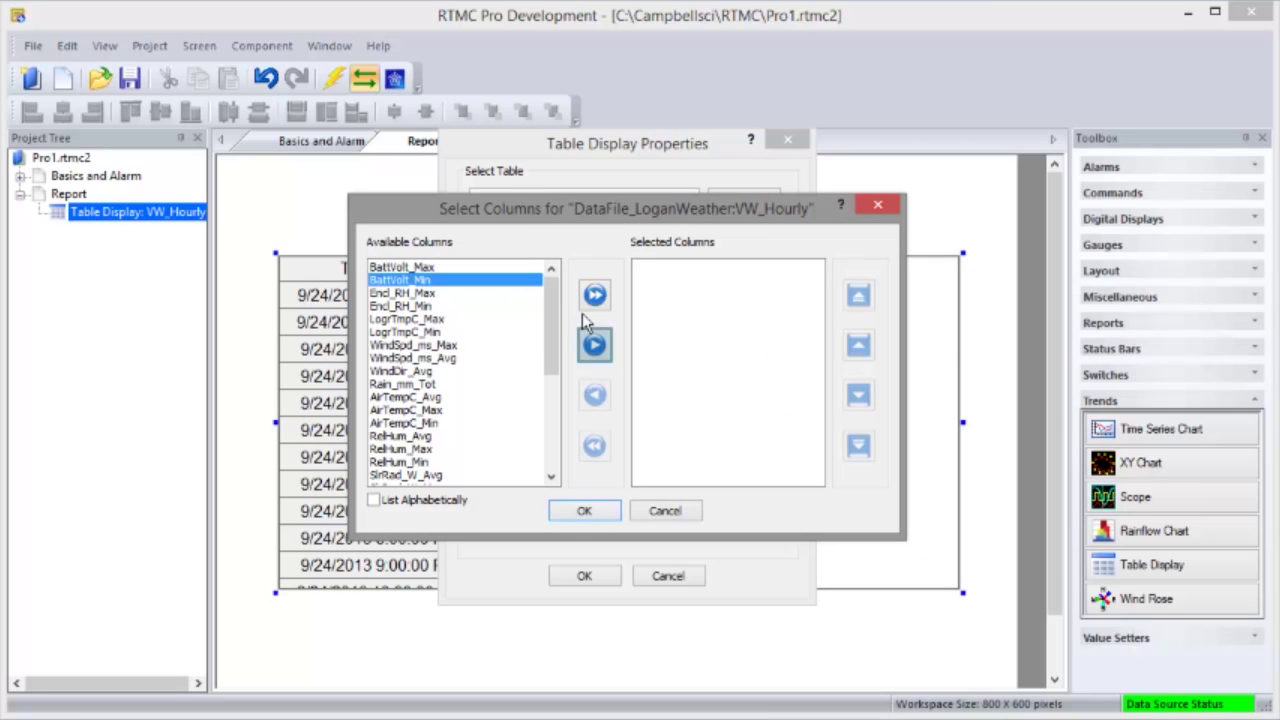
pyautogui.click(595, 345)
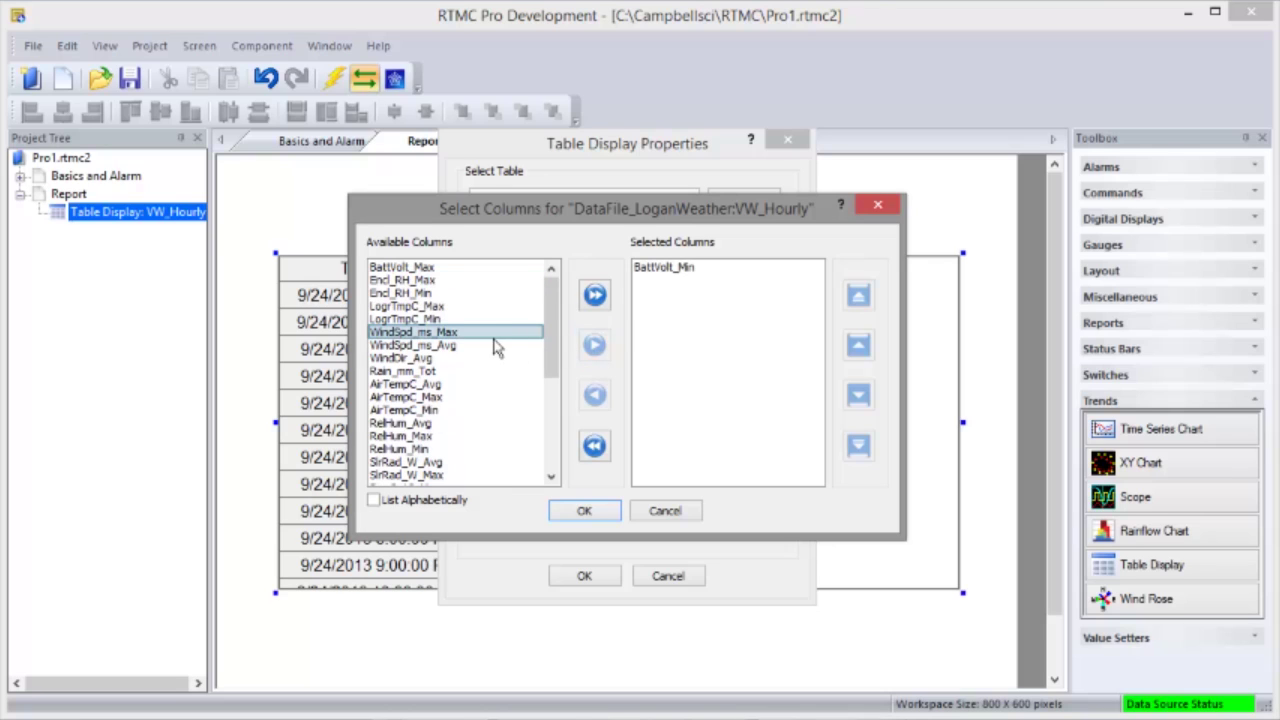
pyautogui.click(455, 334)
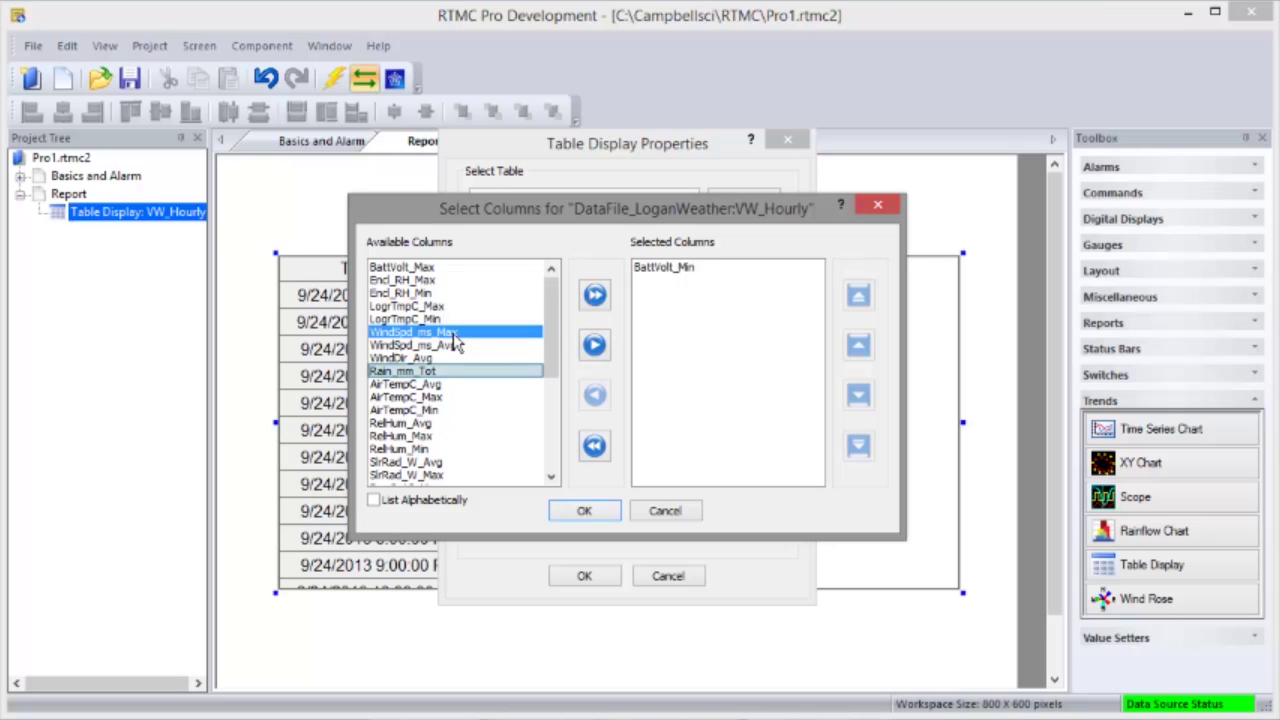
pyautogui.keyDown('ctrl'); pyautogui.click(430, 371); pyautogui.keyUp('ctrl')
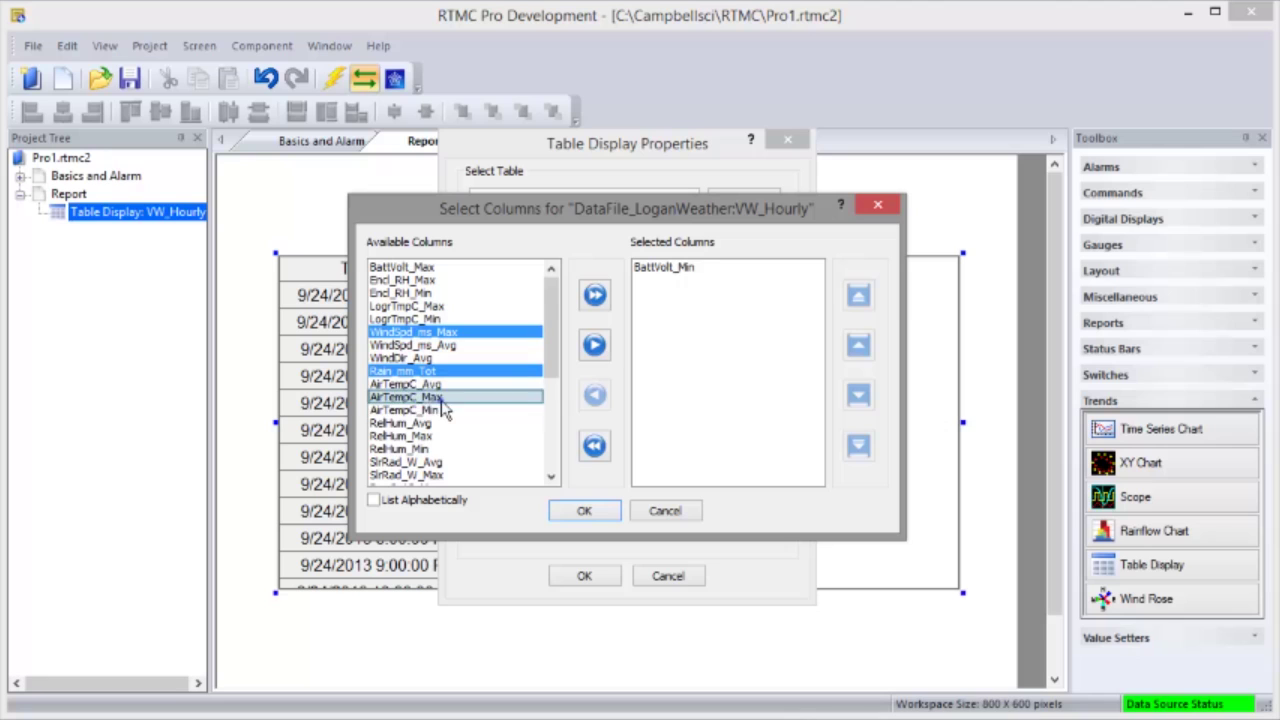
pyautogui.keyDown('ctrl'); pyautogui.click(436, 397); pyautogui.keyUp('ctrl')
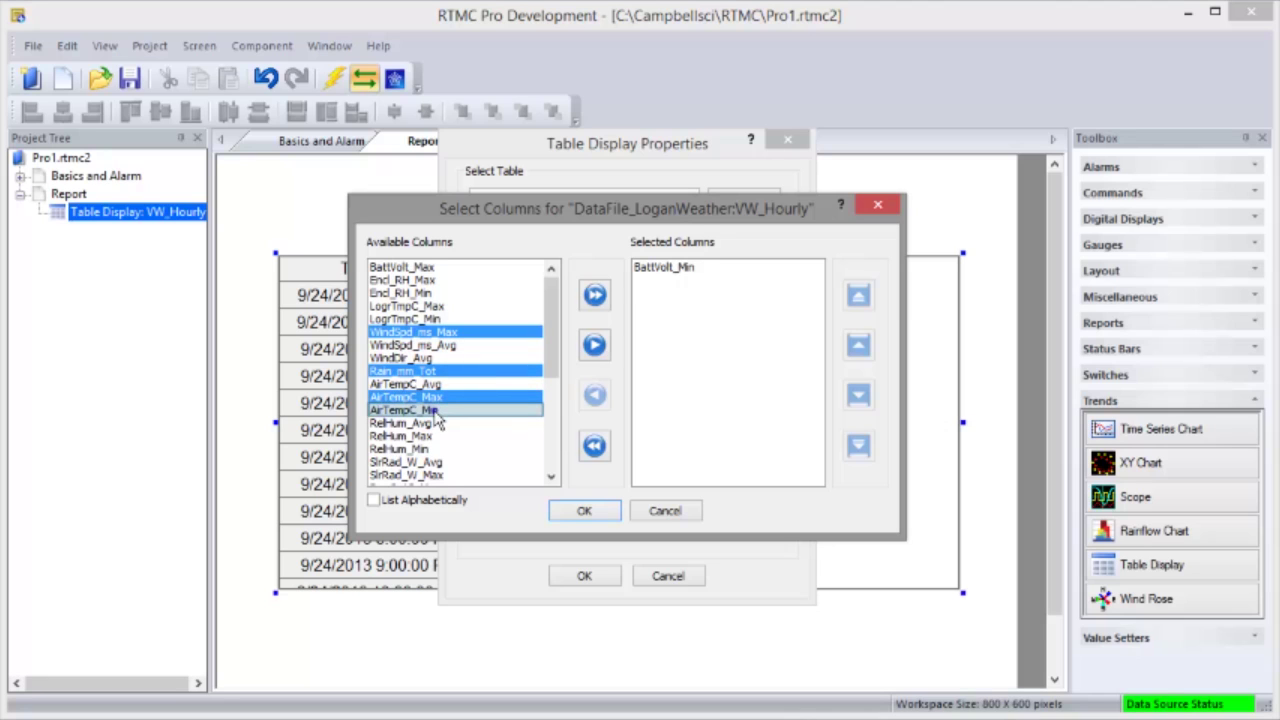
pyautogui.keyDown('ctrl'); pyautogui.click(436, 410); pyautogui.keyUp('ctrl')
pyautogui.scroll(-3, 556, 457)
pyautogui.keyDown('ctrl'); pyautogui.click(410, 434); pyautogui.keyUp('ctrl')
pyautogui.click(594, 344)
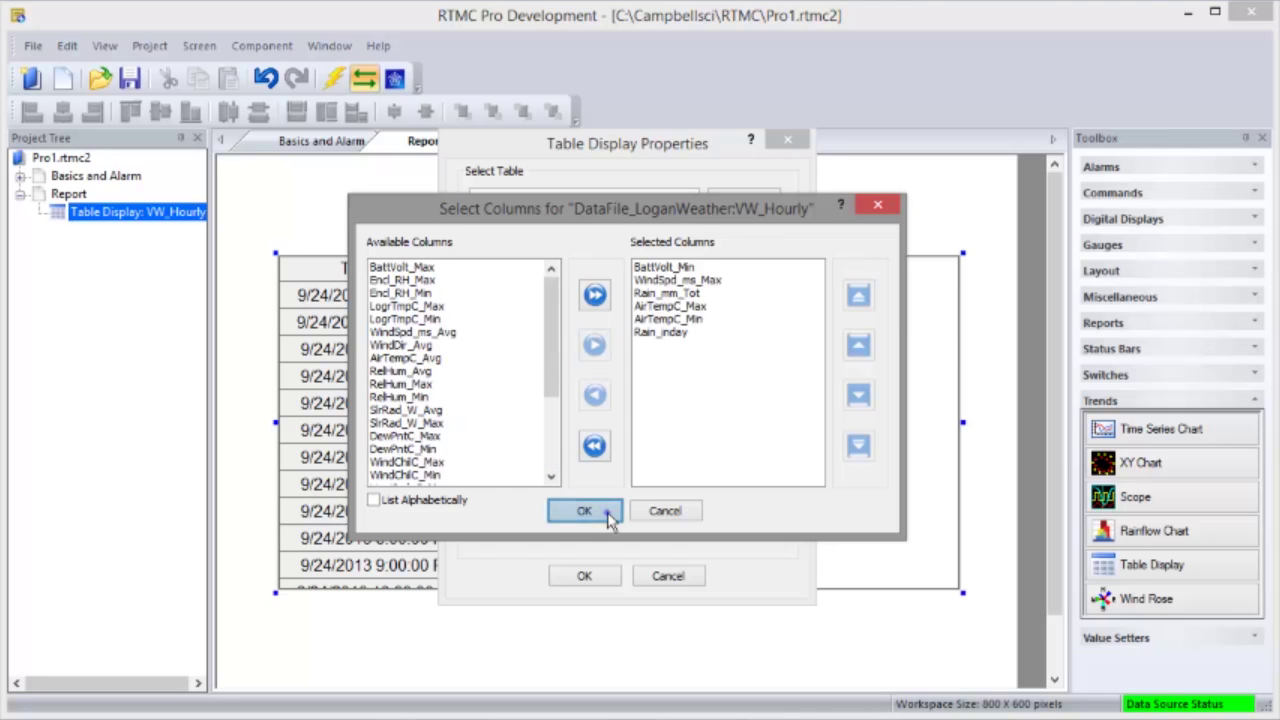
pyautogui.click(584, 511)
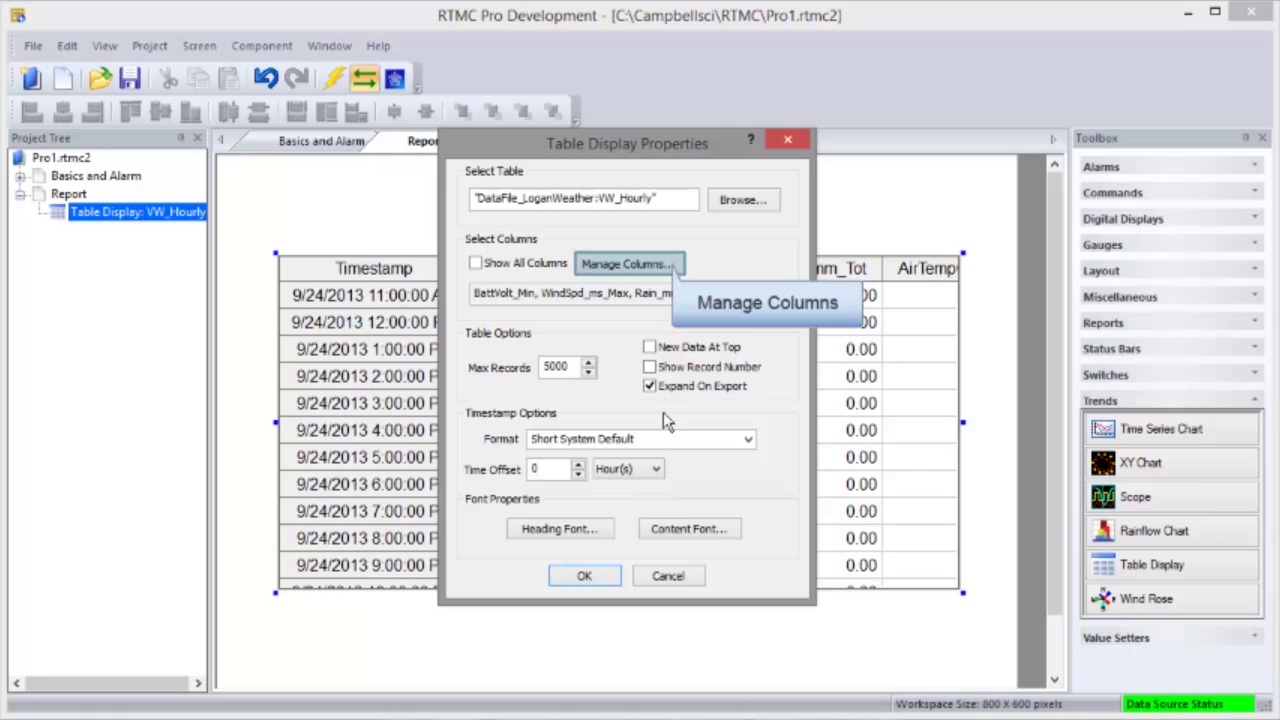
pyautogui.click(672, 265)
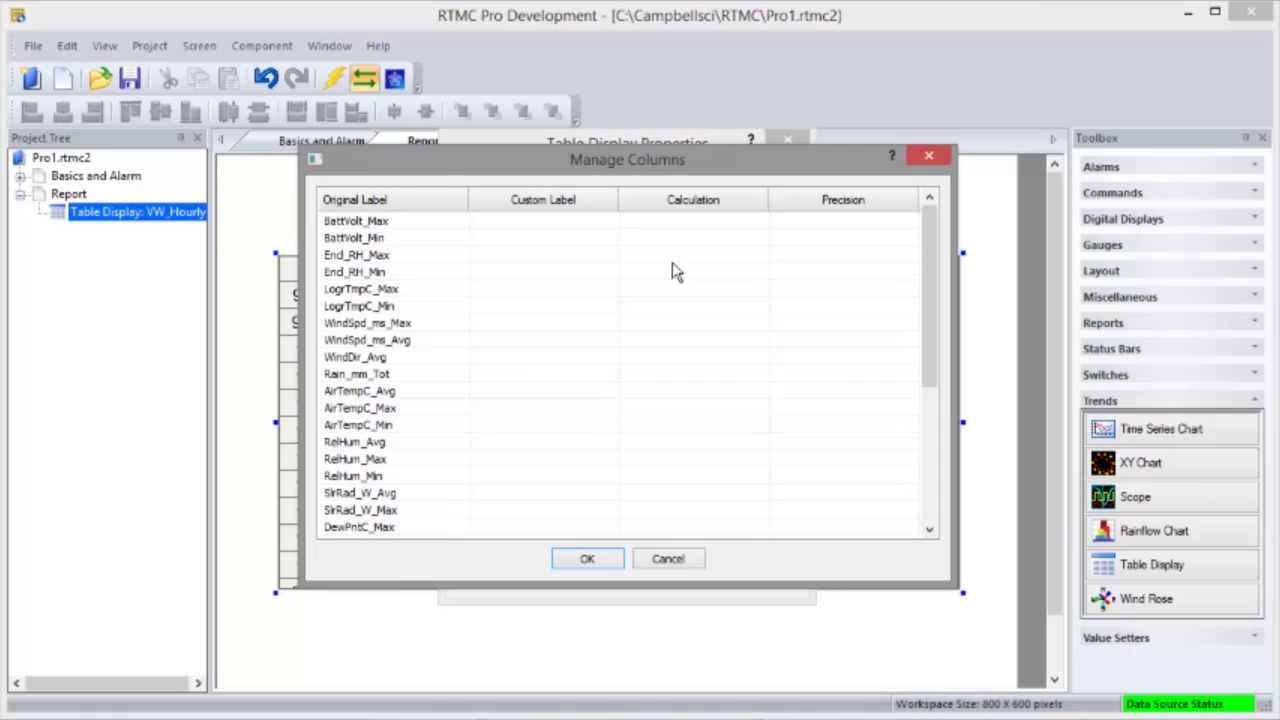
# - Give BattVolt_Min the custom label 'Batt Min' and WindSpd_ms_Max 'WS Max', then apply the table settings
pyautogui.click(535, 246)
pyautogui.write('Batt Min')
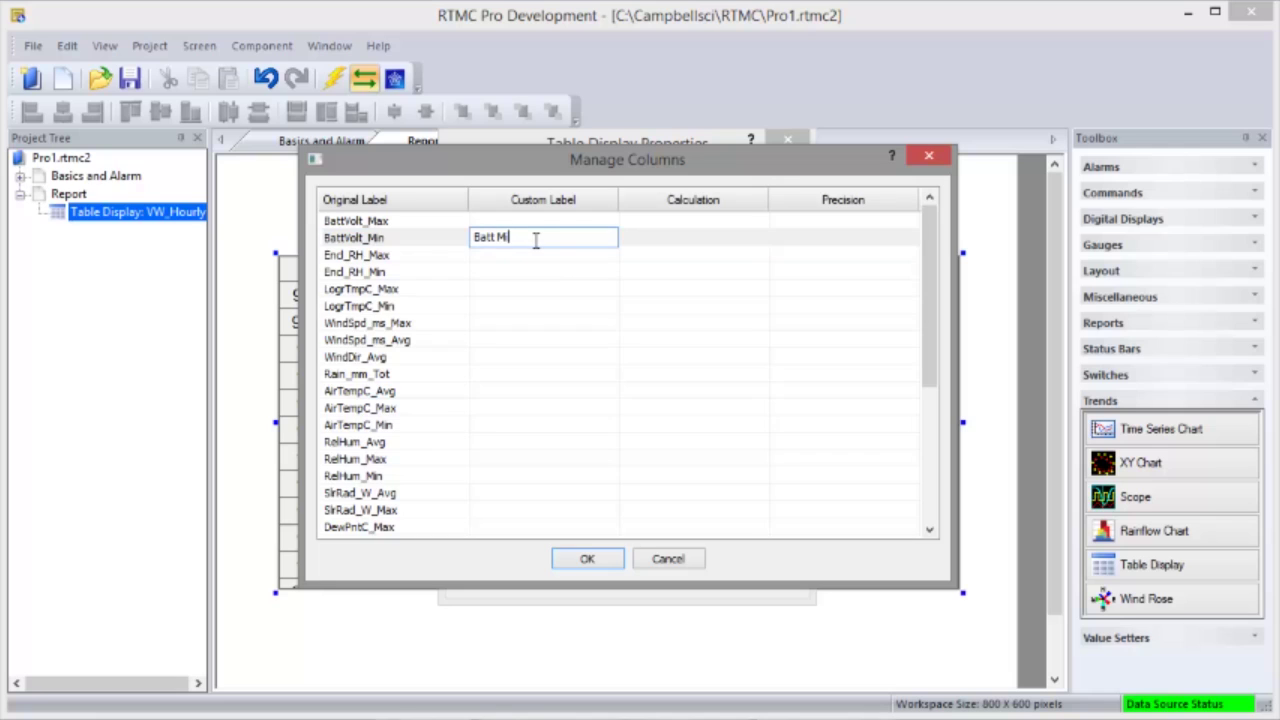
pyautogui.click(481, 323)
pyautogui.write('WS Max')
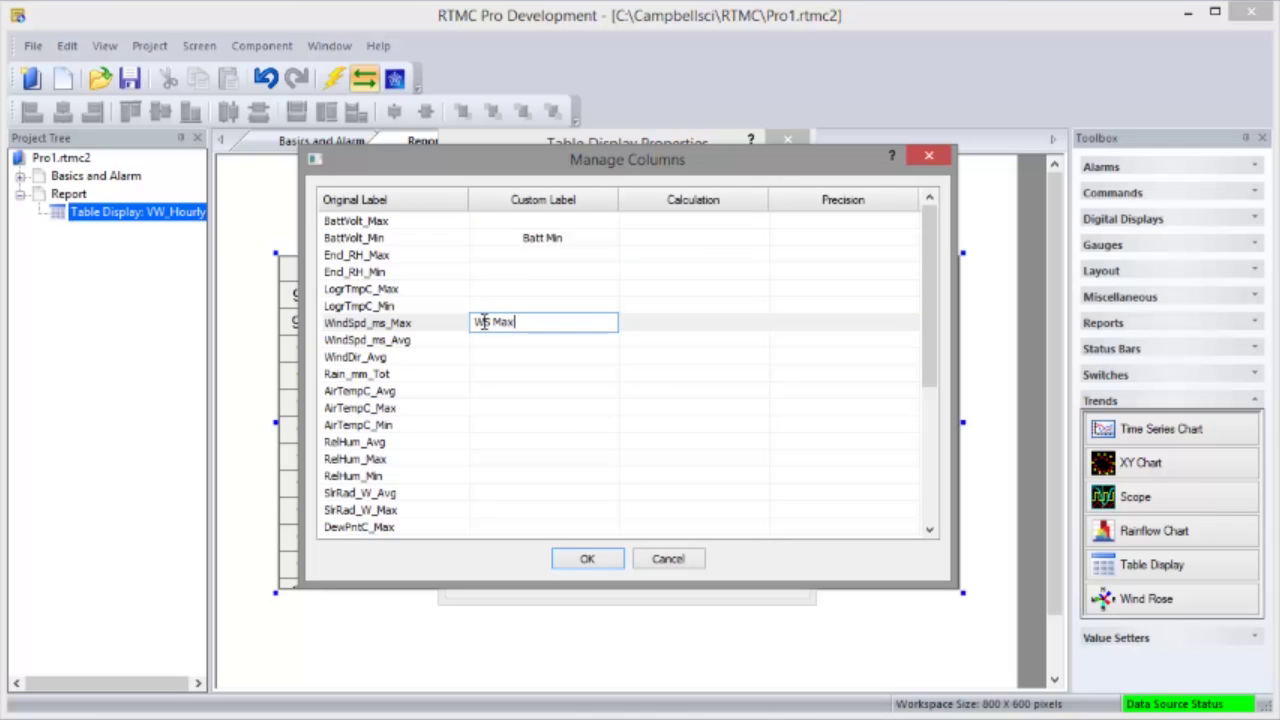
pyautogui.click(605, 557)
pyautogui.click(615, 578)
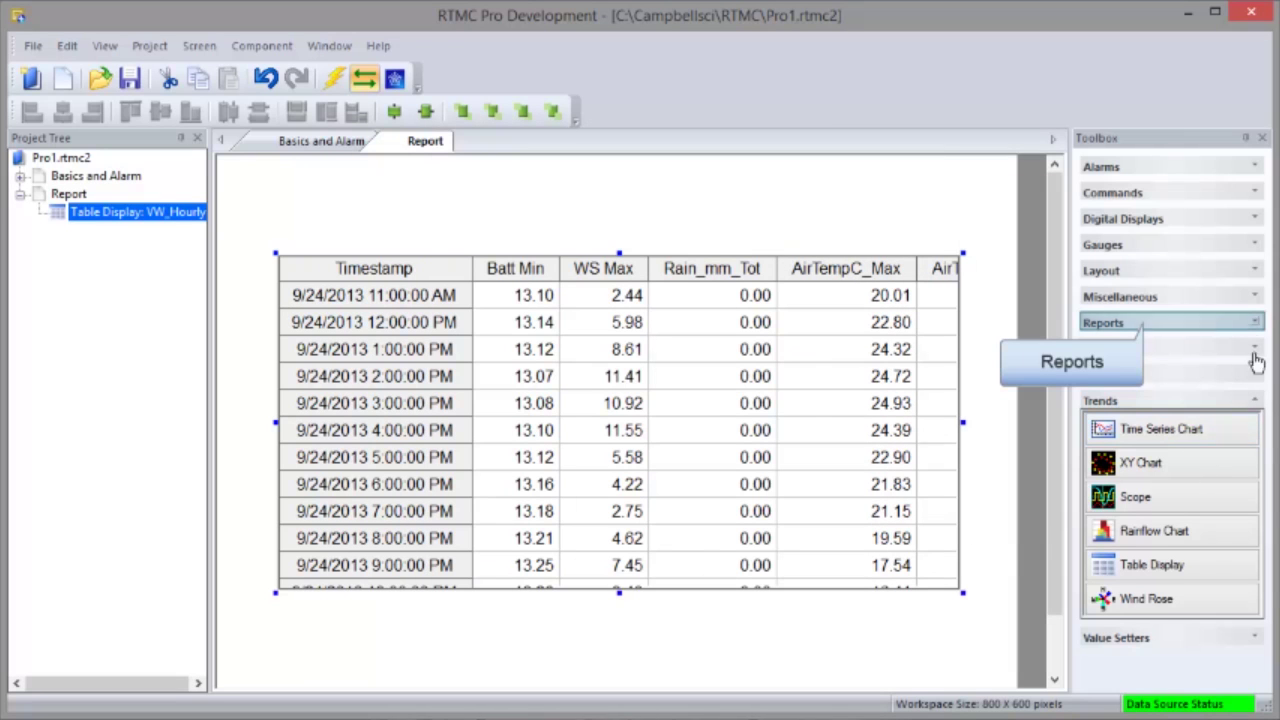
pyautogui.click(1250, 323)
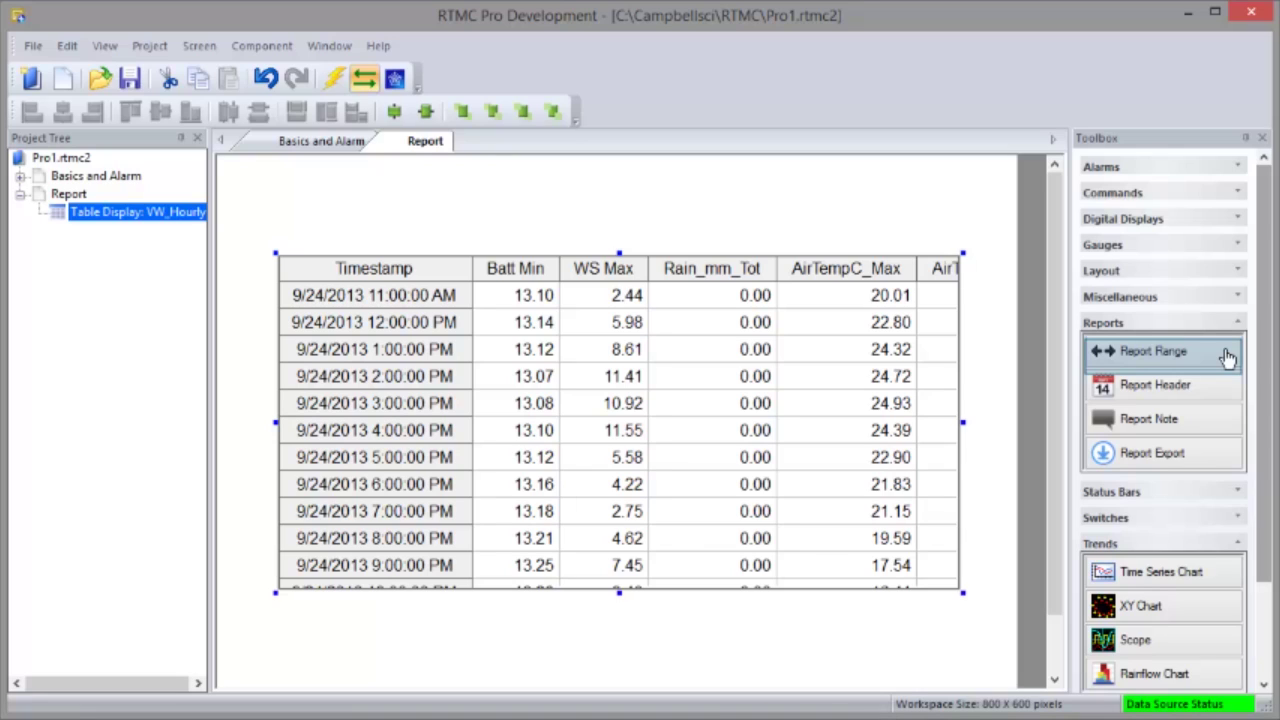
# - Place a Report Range bar just above the table, set to 1-day intervals
pyautogui.click(1226, 356)
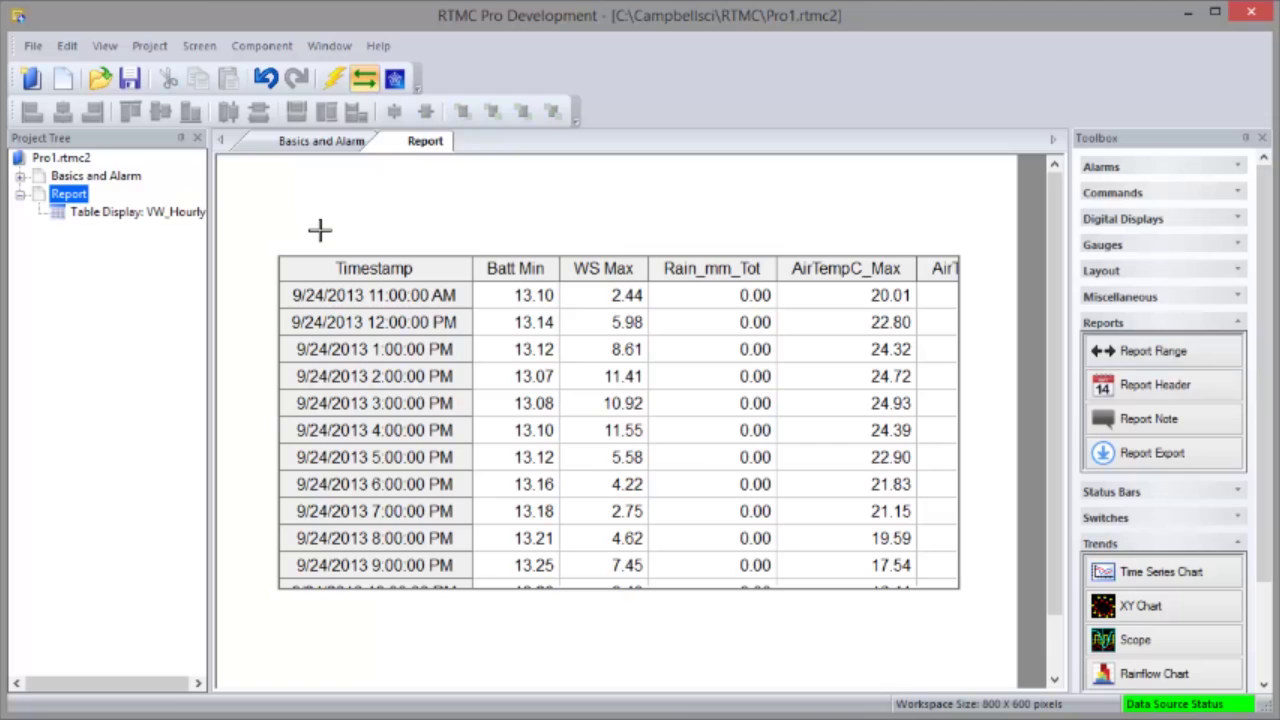
pyautogui.moveTo(278, 218); pyautogui.dragTo(776, 252)
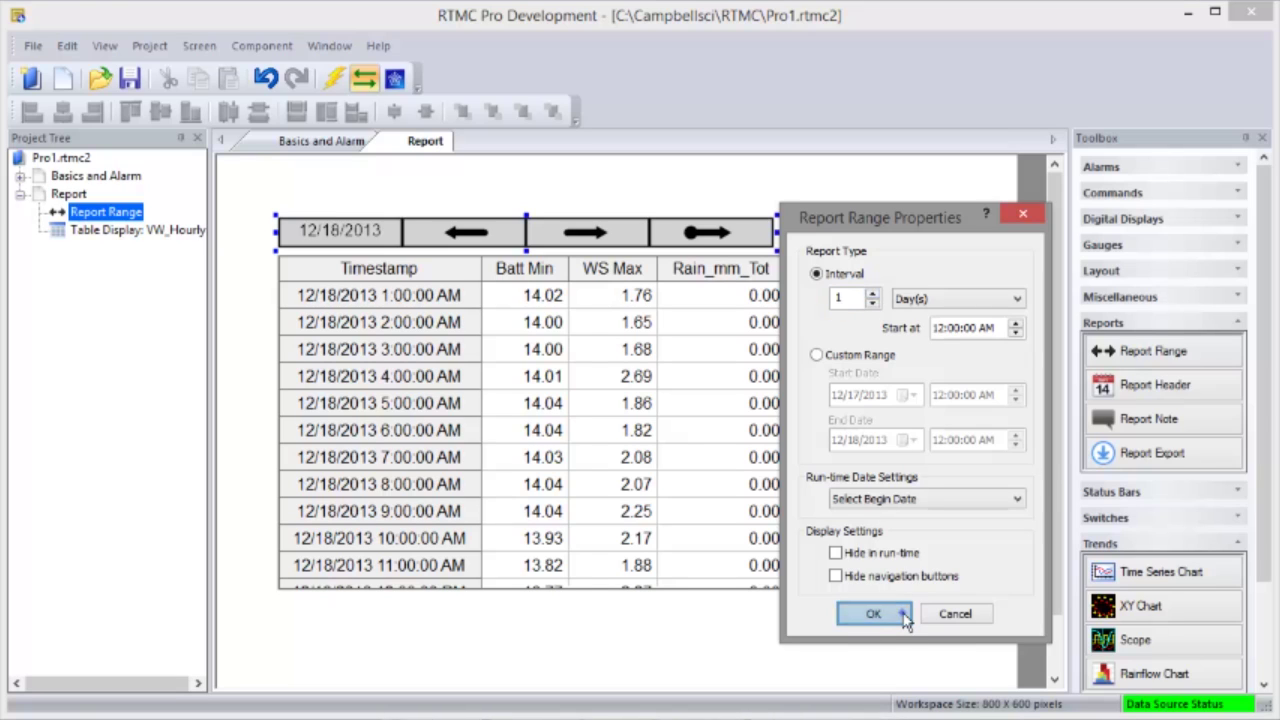
pyautogui.click(873, 614)
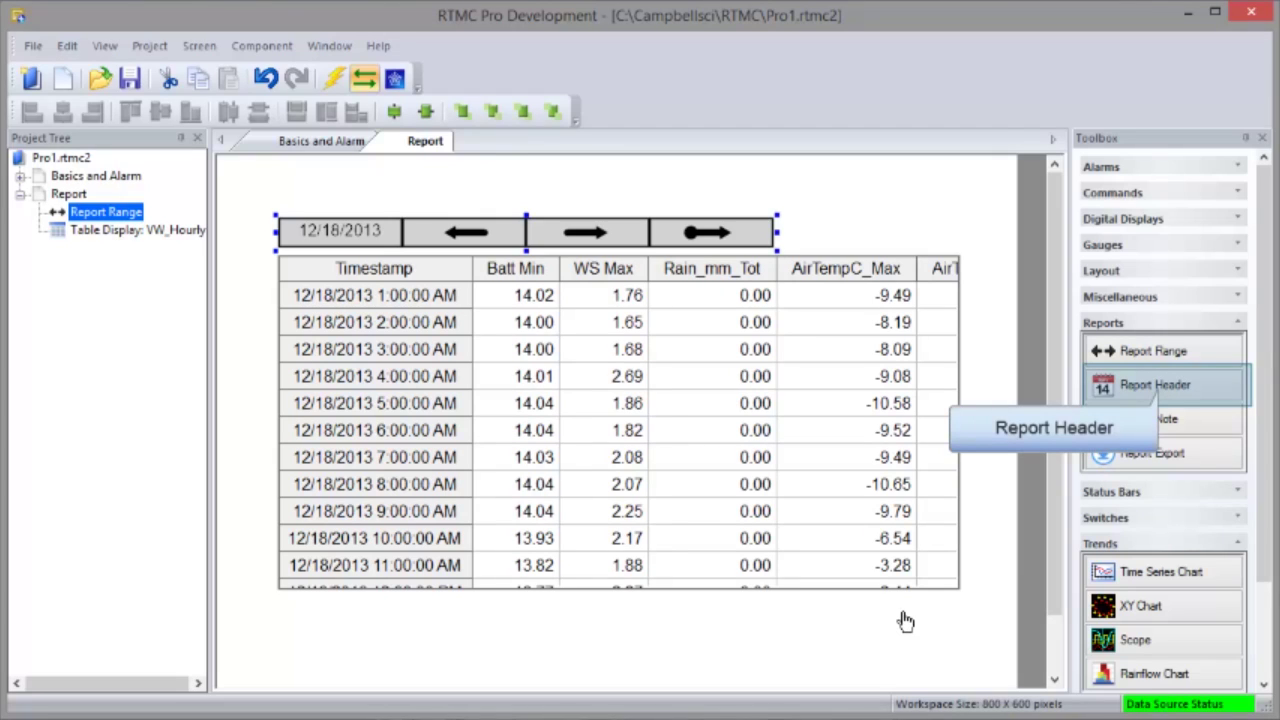
# - Place a Report Header above the range bar using the %BEGIN-DATE% - %END-DATE% format
pyautogui.click(791, 219)
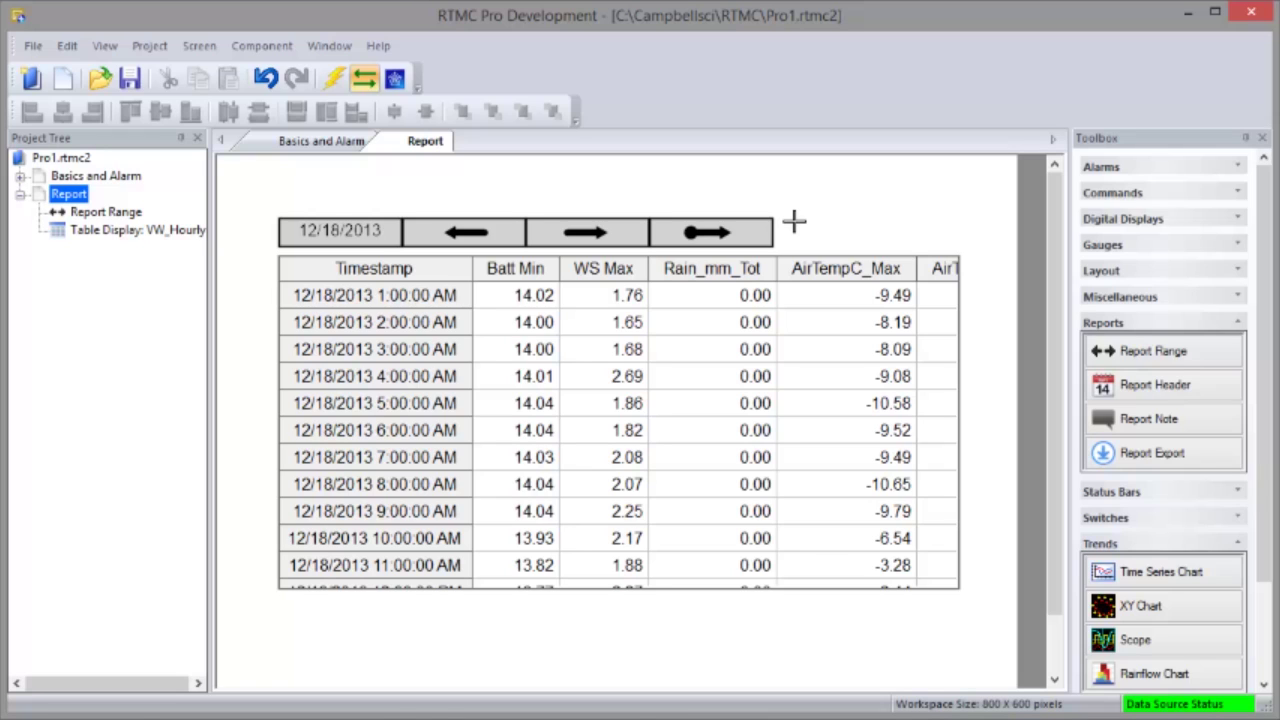
pyautogui.moveTo(779, 215); pyautogui.dragTo(965, 258)
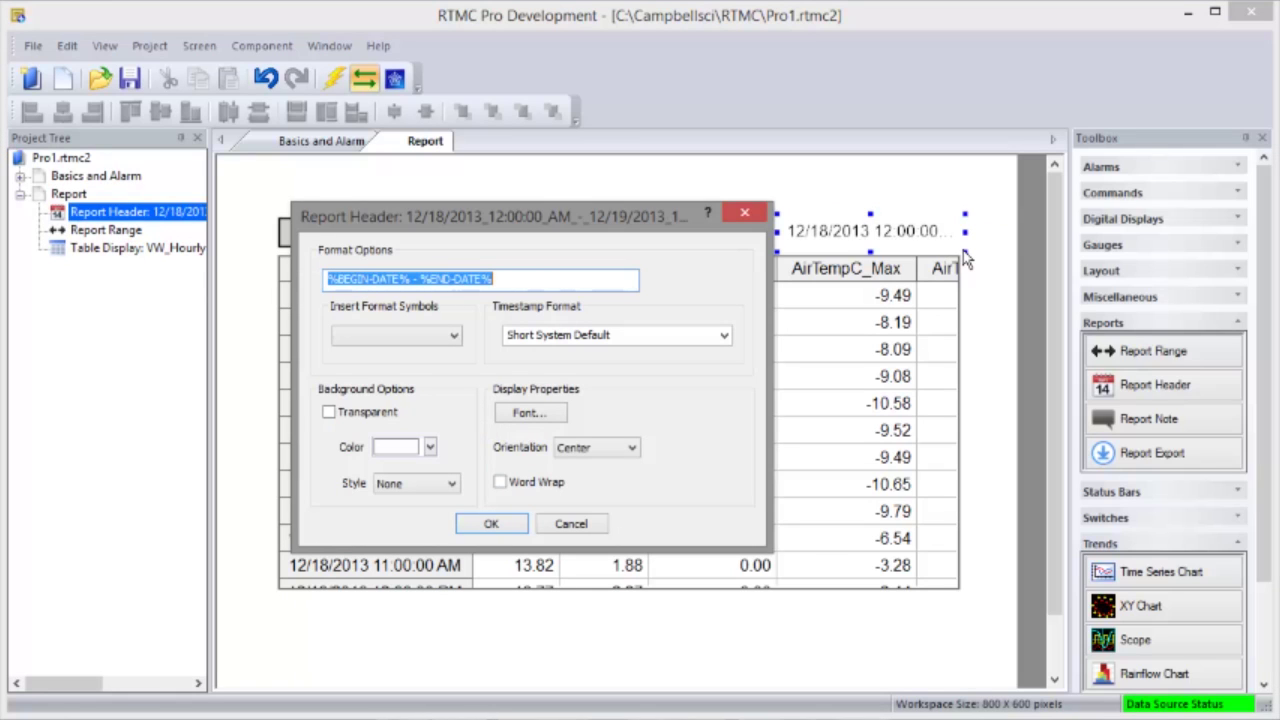
pyautogui.click(510, 523)
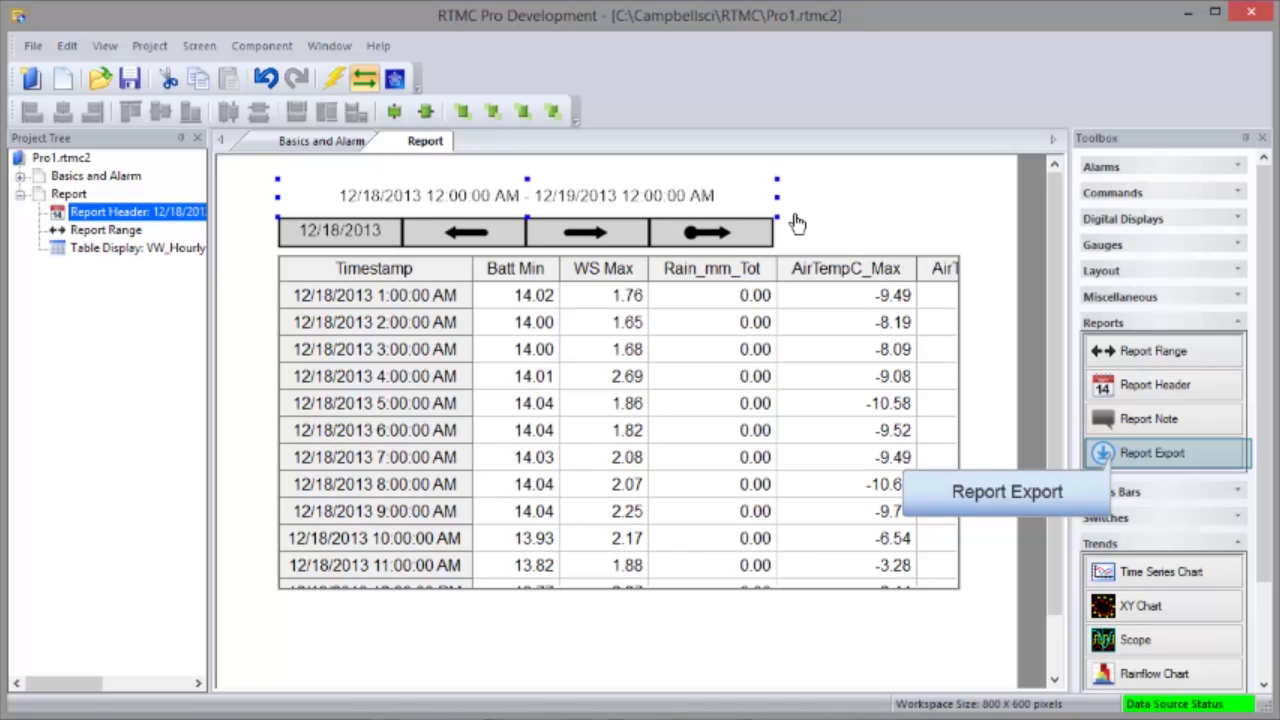
# - Place a Report Export component with HTML, PDF and JPEG run-time menu options enabled
pyautogui.moveTo(845, 175); pyautogui.dragTo(955, 255)
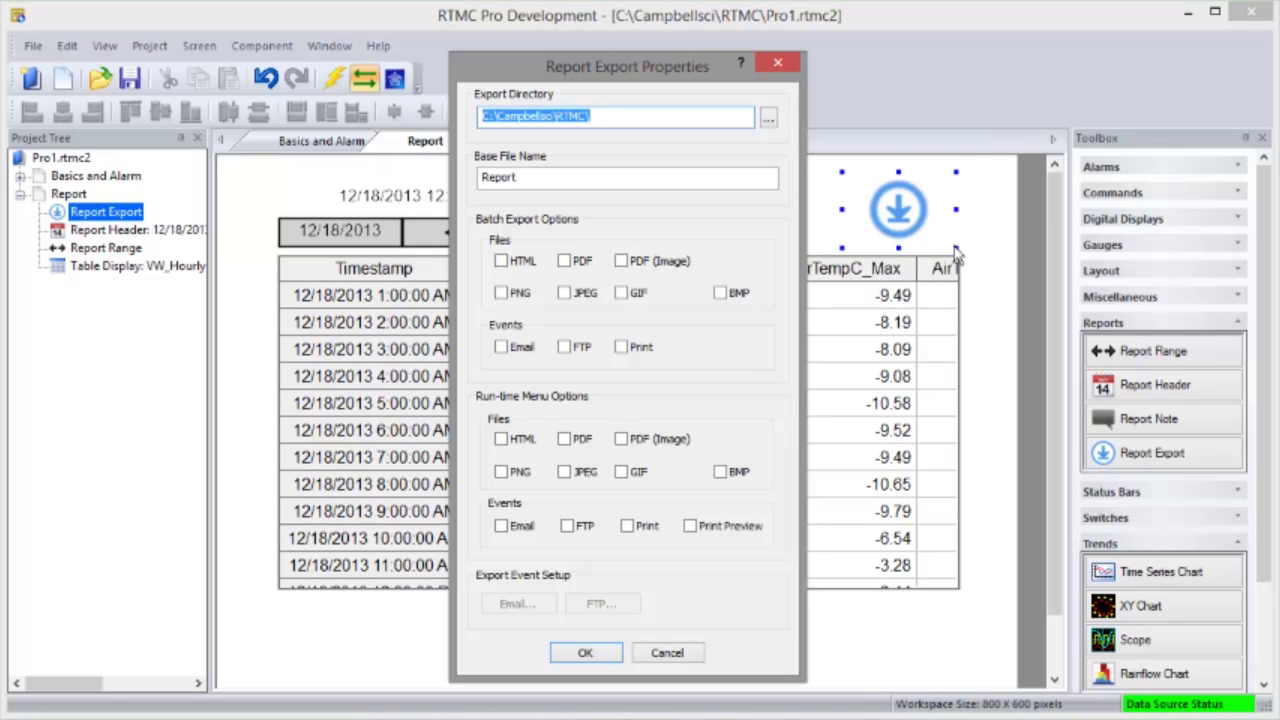
pyautogui.click(501, 441)
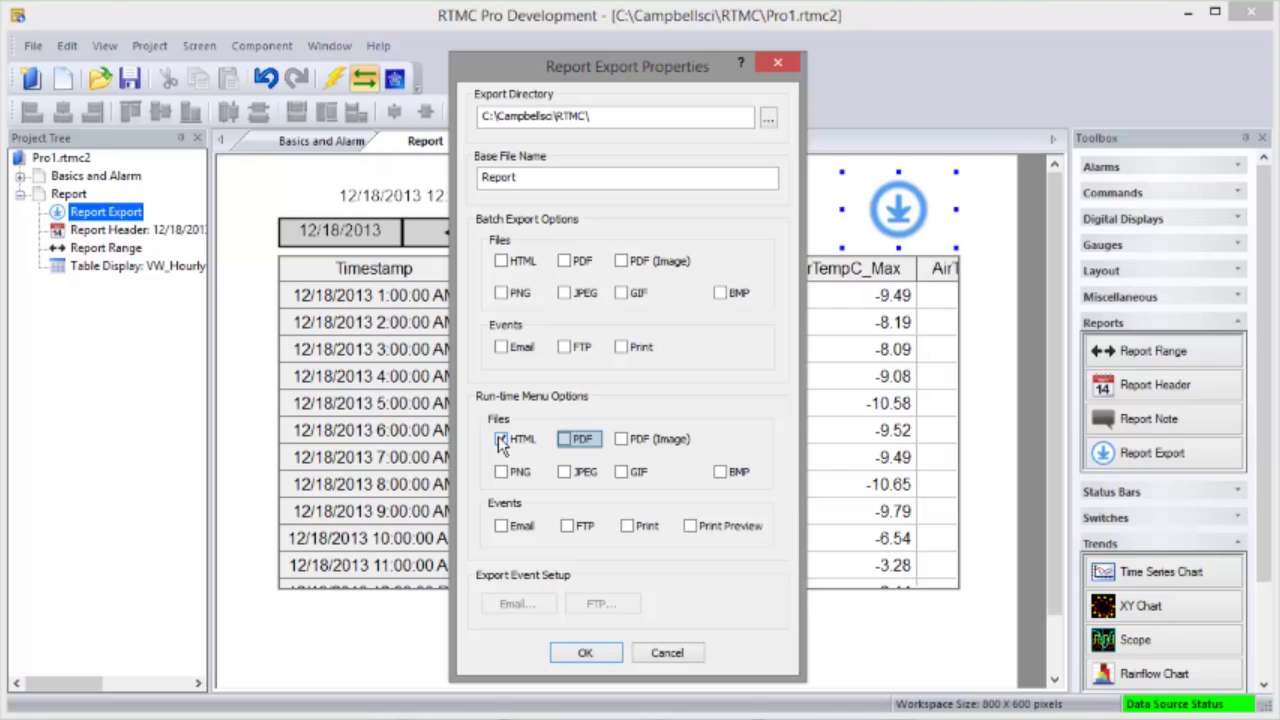
pyautogui.click(501, 440)
pyautogui.click(566, 440)
pyautogui.click(564, 471)
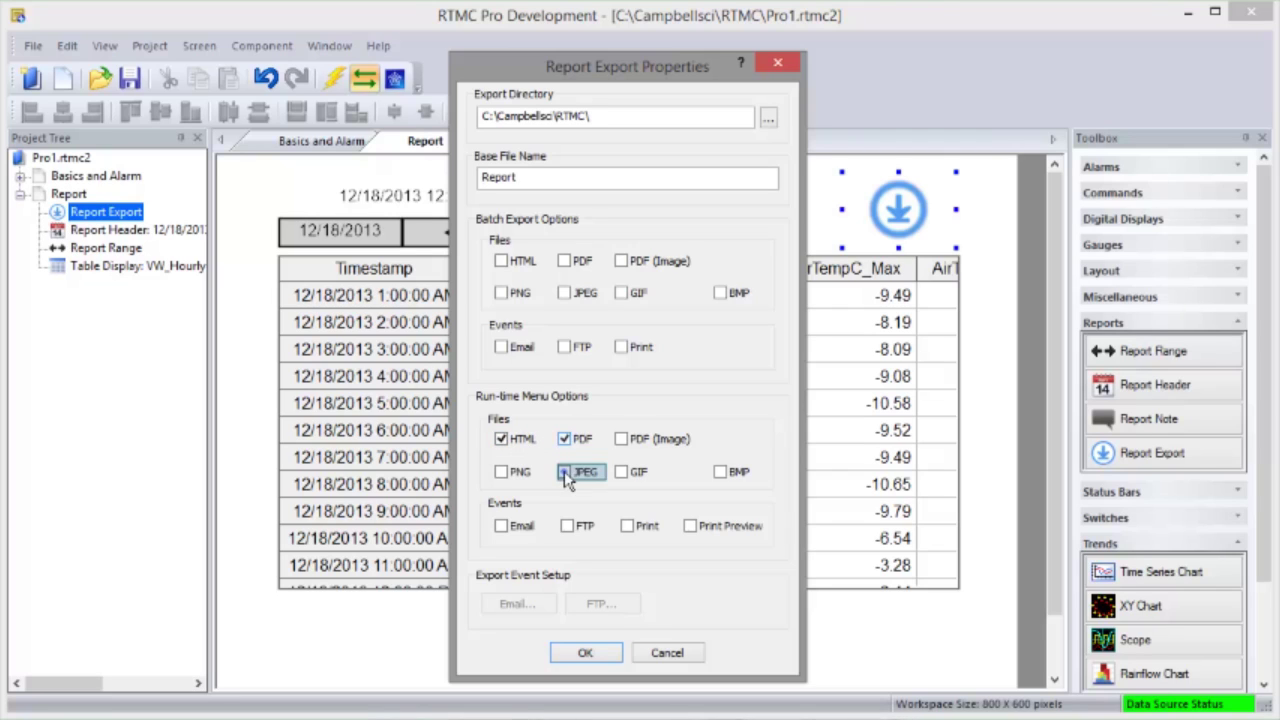
pyautogui.click(585, 652)
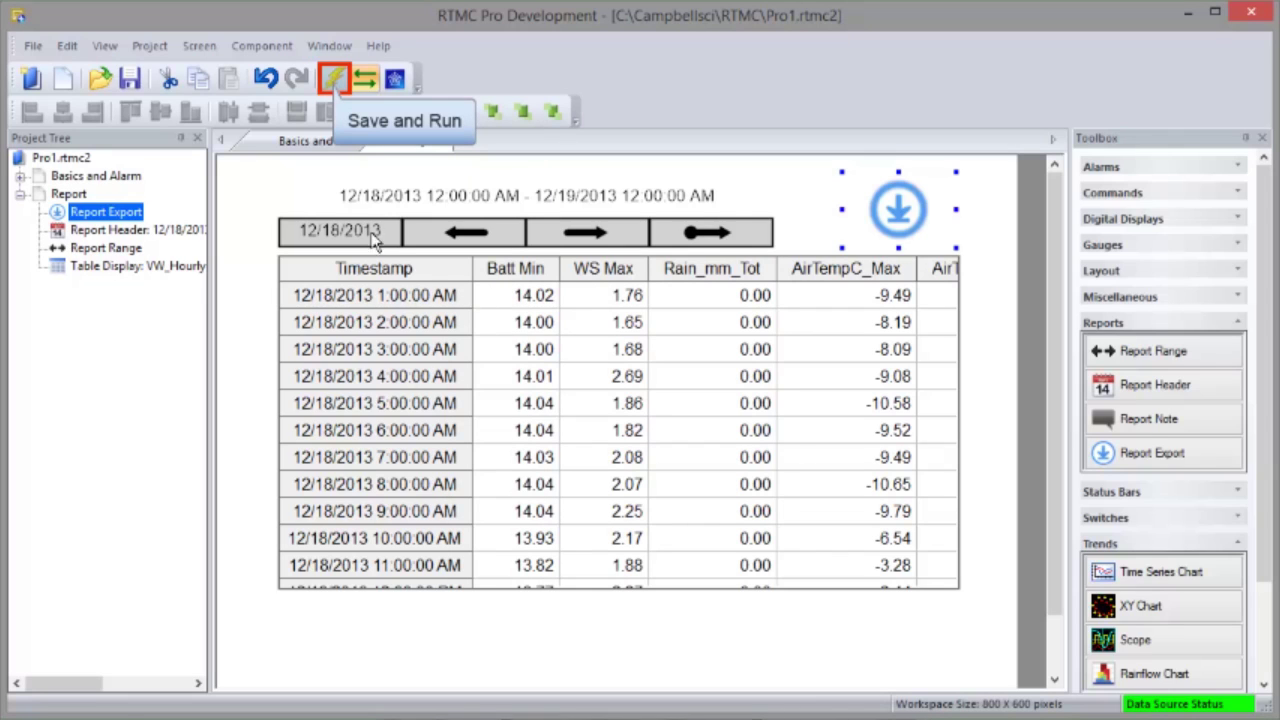
# - Save and run the project, then step the report back two days and return to the current interval
pyautogui.click(334, 79)
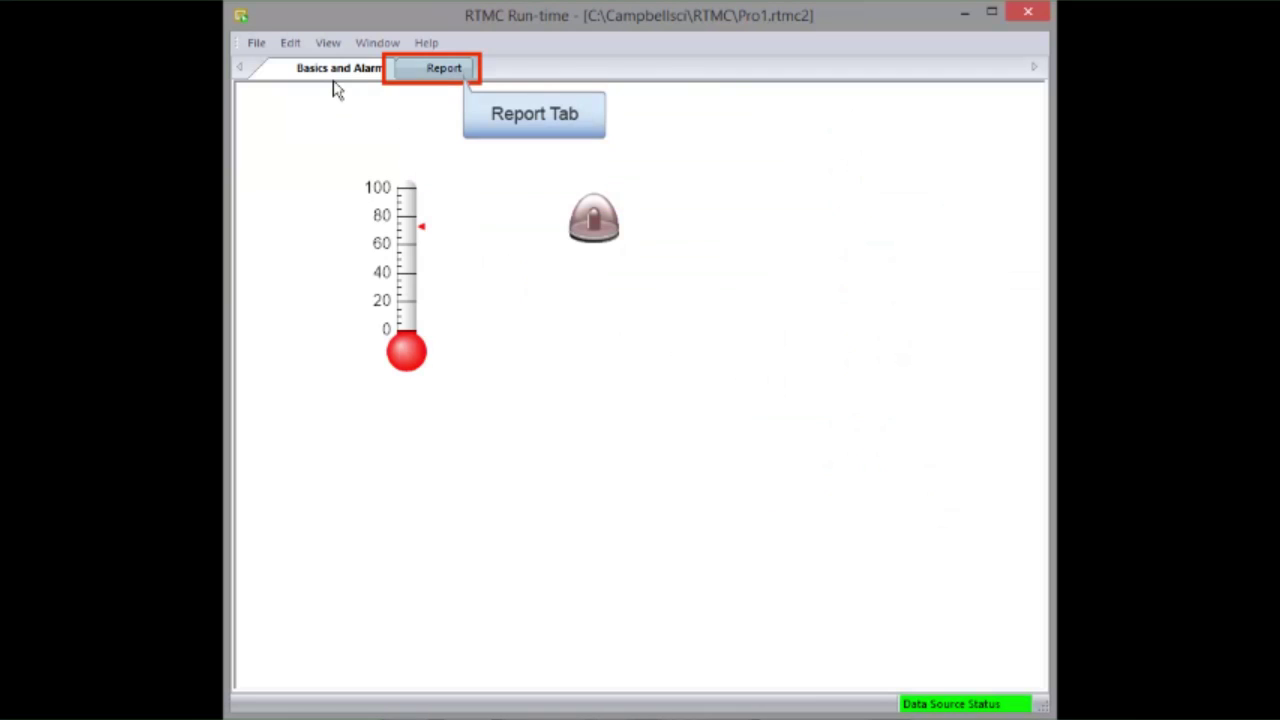
pyautogui.click(466, 80)
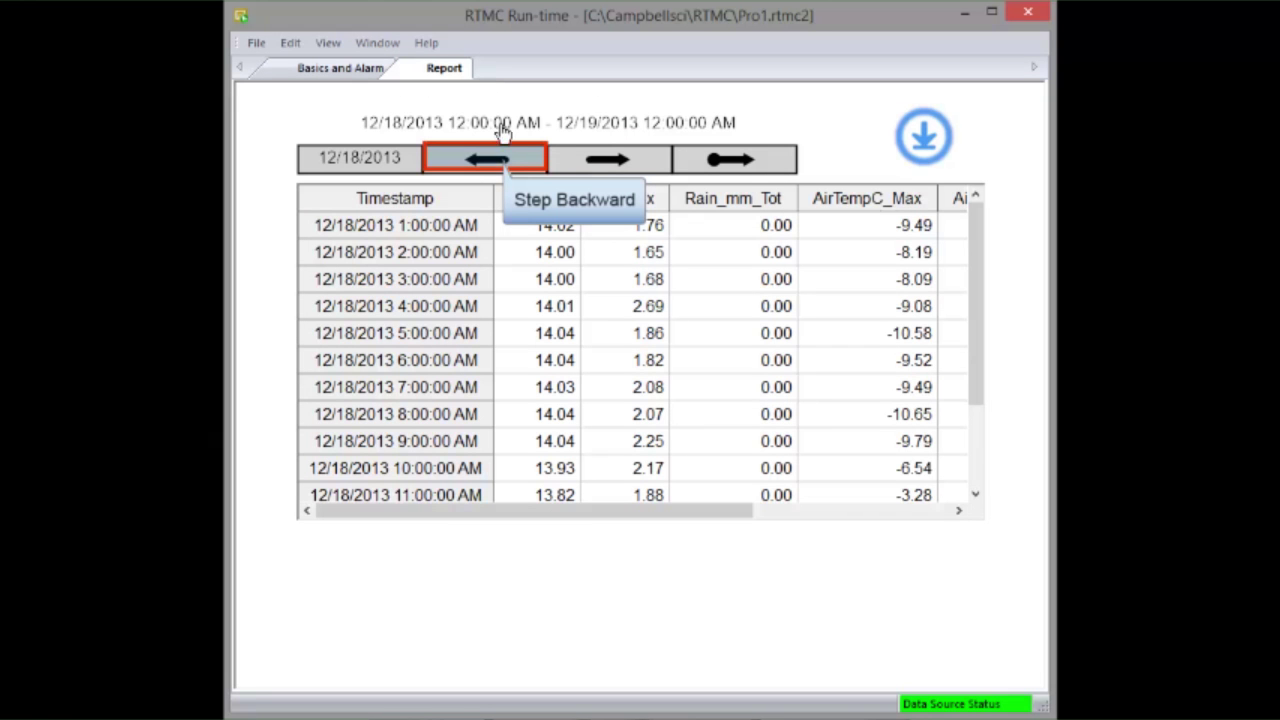
pyautogui.click(507, 163)
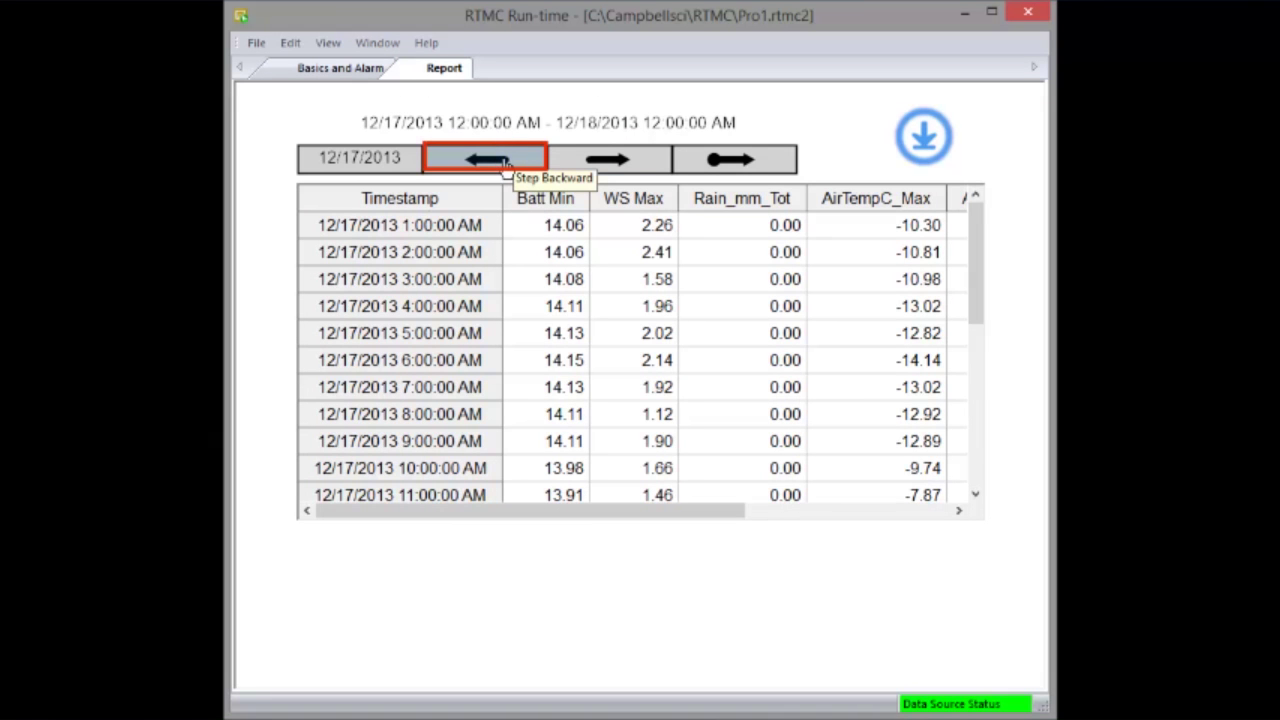
pyautogui.click(507, 163)
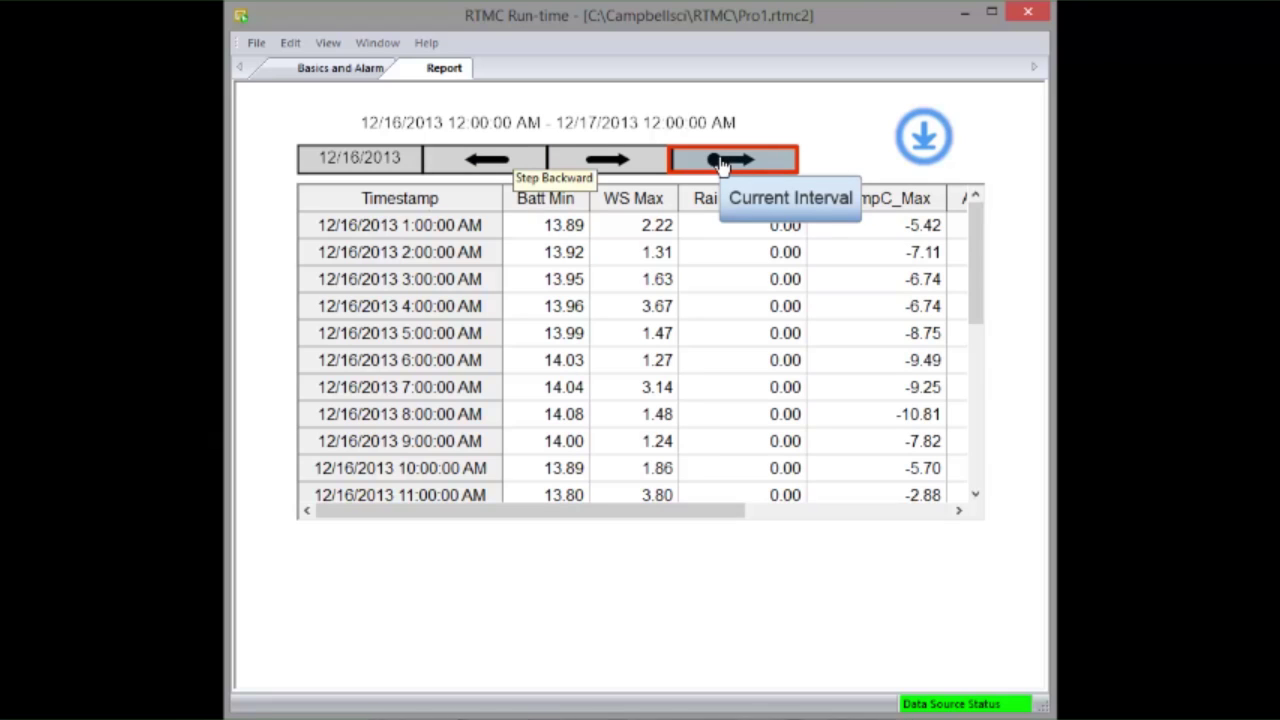
pyautogui.click(722, 162)
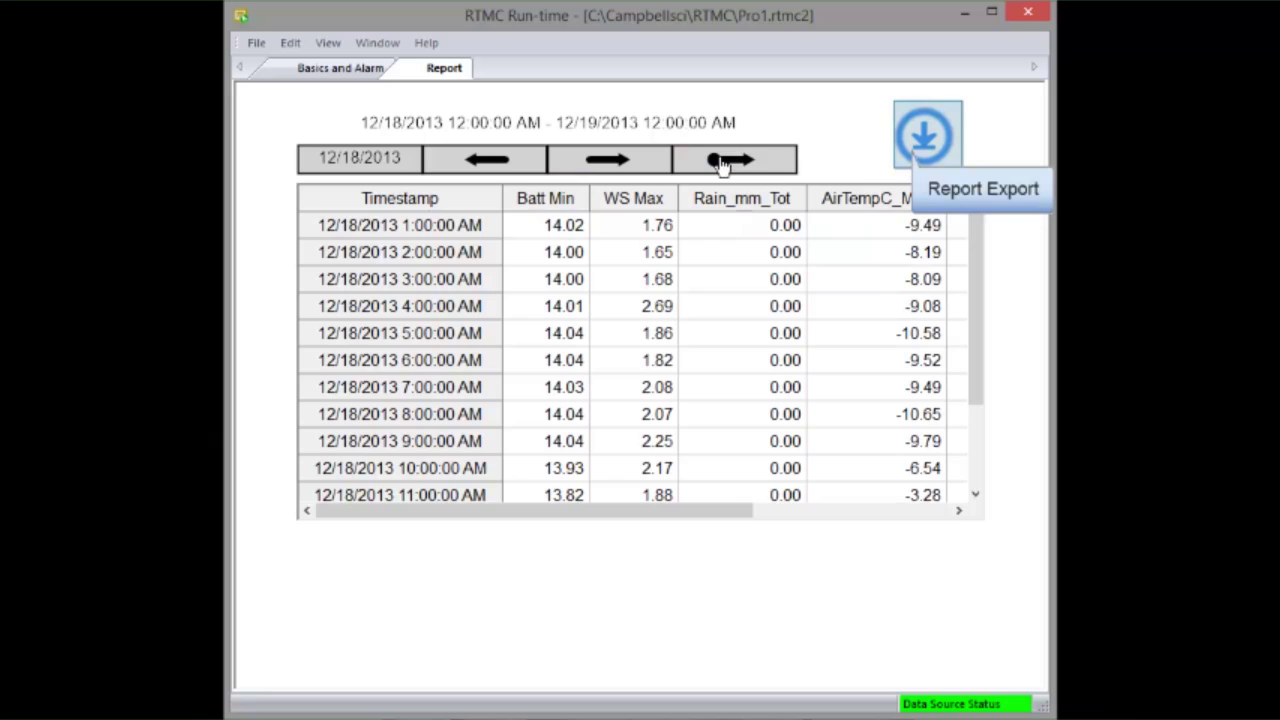
# - Export the 12/18/2013 report to HTML as Report.html
pyautogui.click(914, 156)
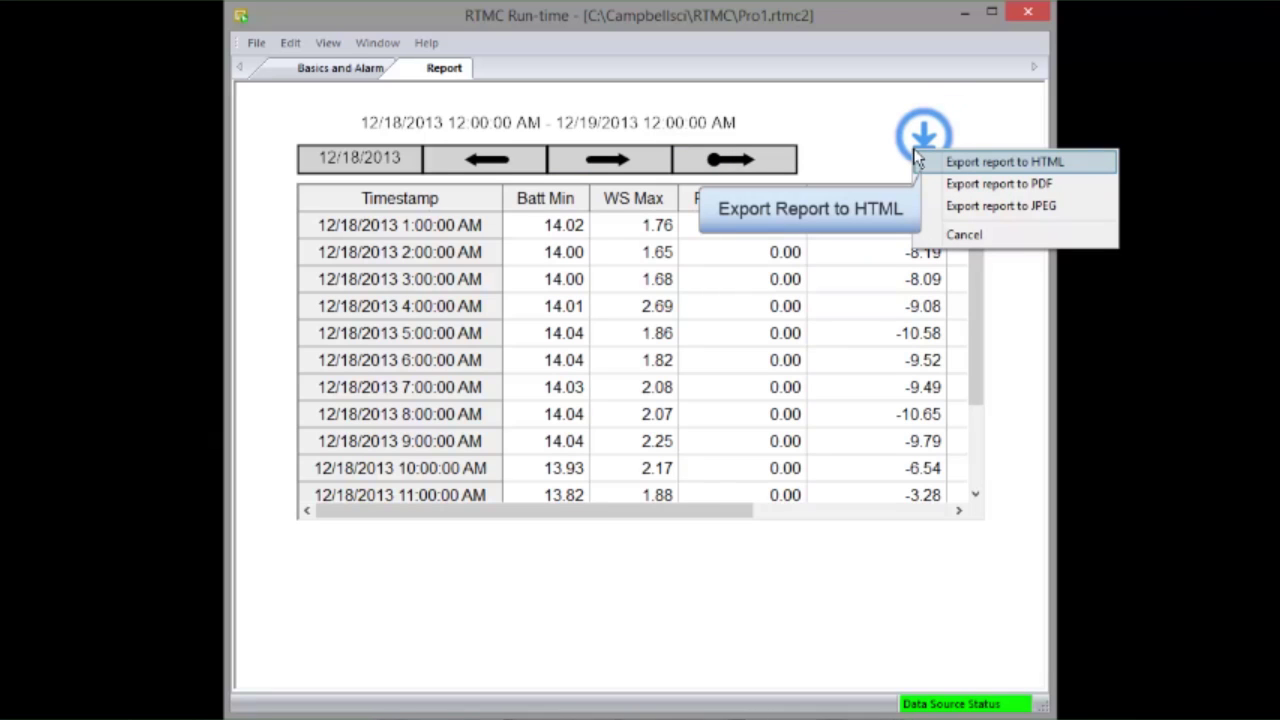
pyautogui.click(930, 161)
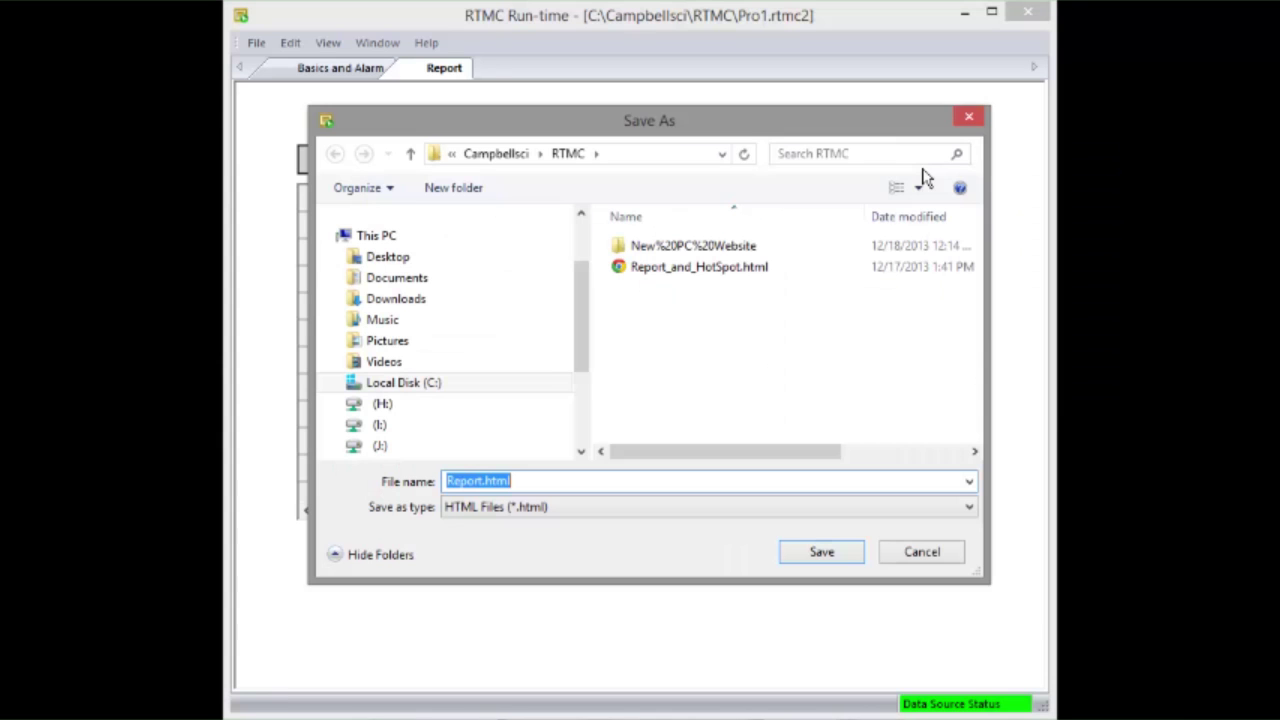
pyautogui.click(820, 556)
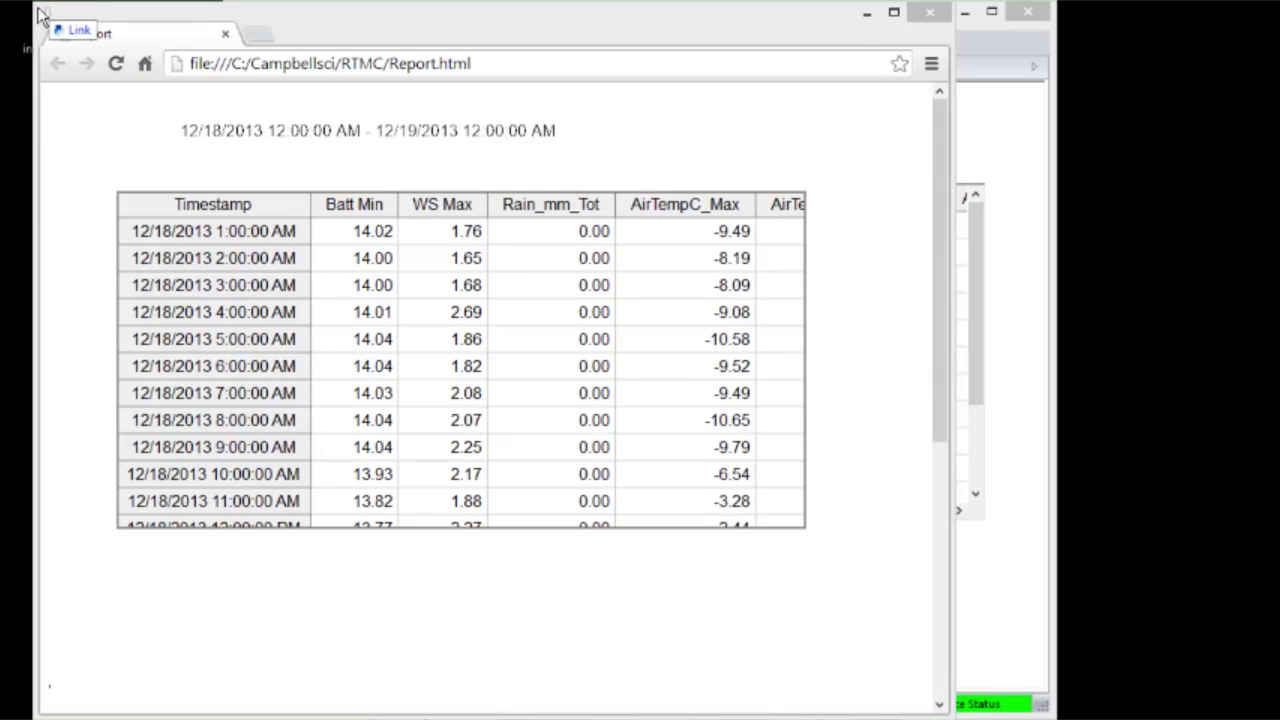
# - Close the Chrome window showing the exported Report.html
pyautogui.moveTo(40, 15); pyautogui.dragTo(26, 24)
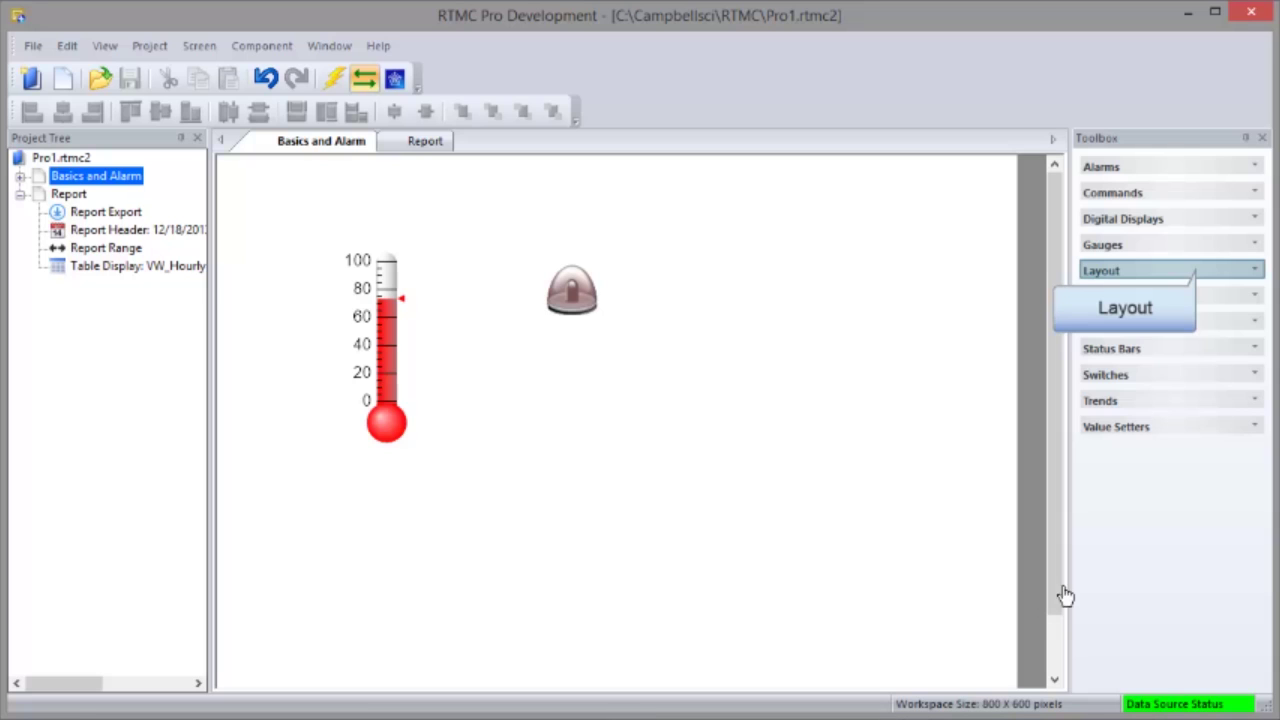
# - Draw a Layout Label captioned 'Click here for Reports' with an Olive background colour
pyautogui.click(1254, 272)
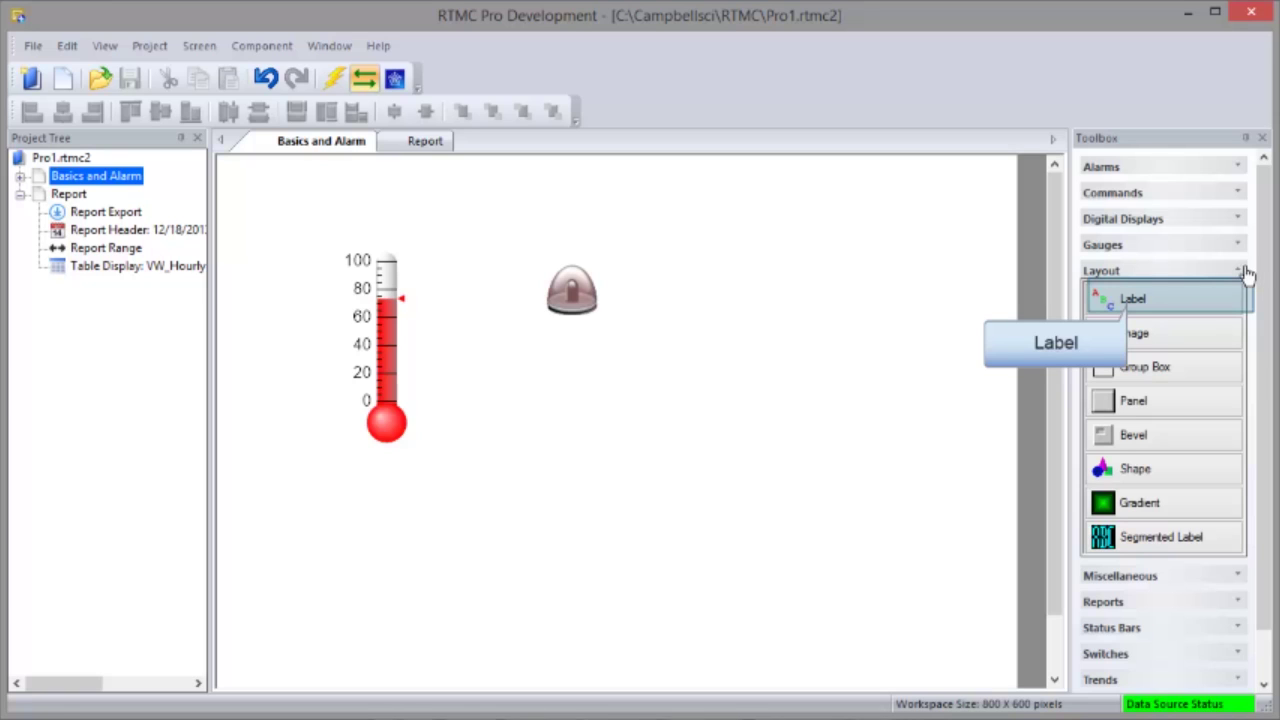
pyautogui.click(1130, 298)
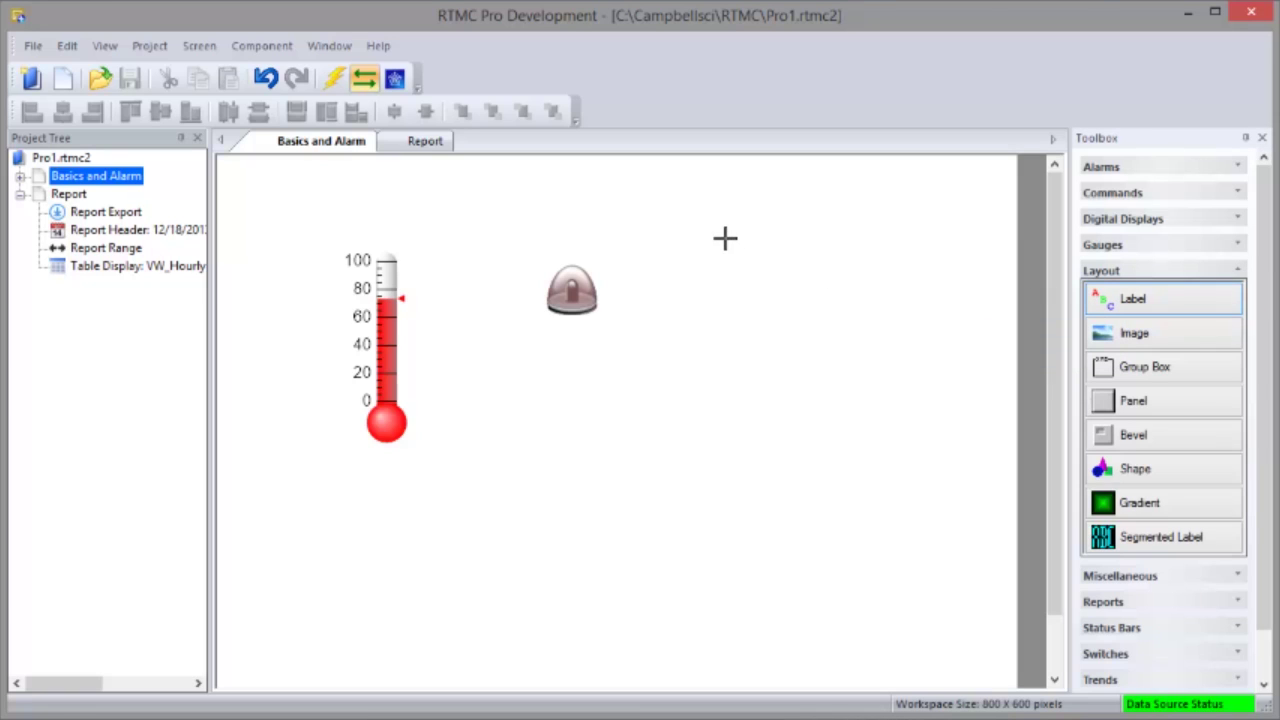
pyautogui.moveTo(725, 237); pyautogui.dragTo(884, 296)
pyautogui.write('Cli')
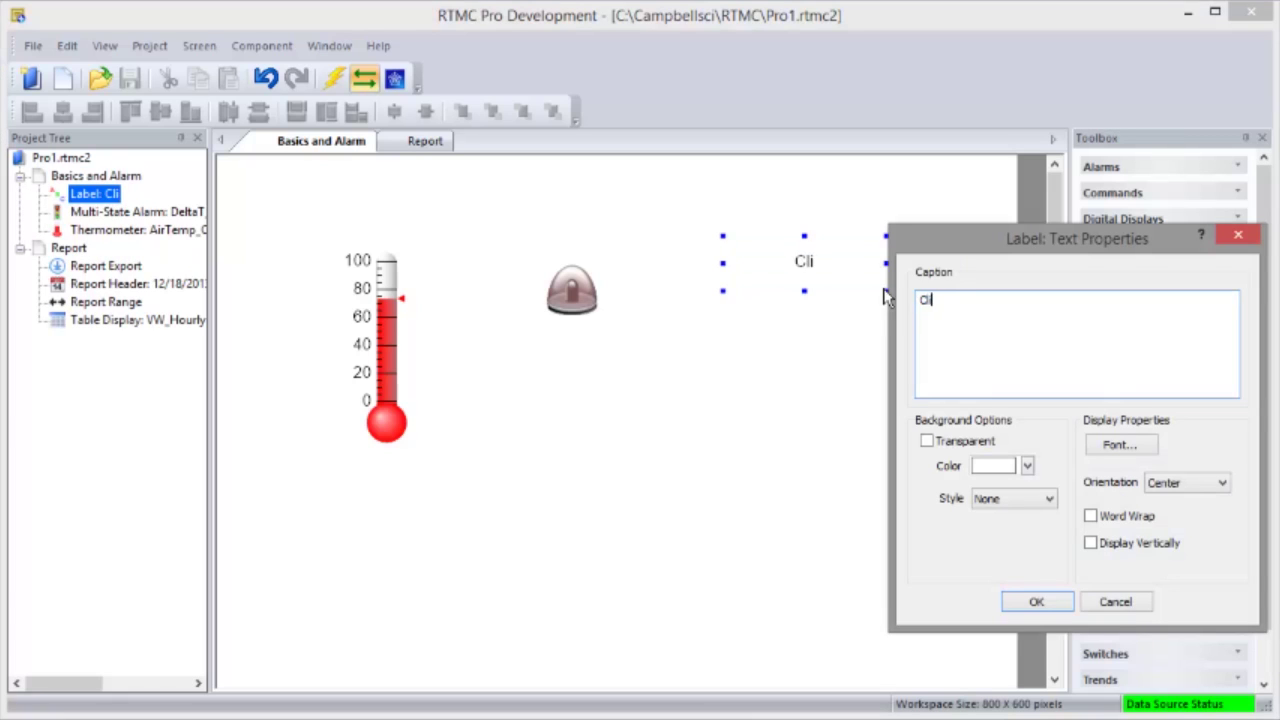
pyautogui.write('ck here for R')
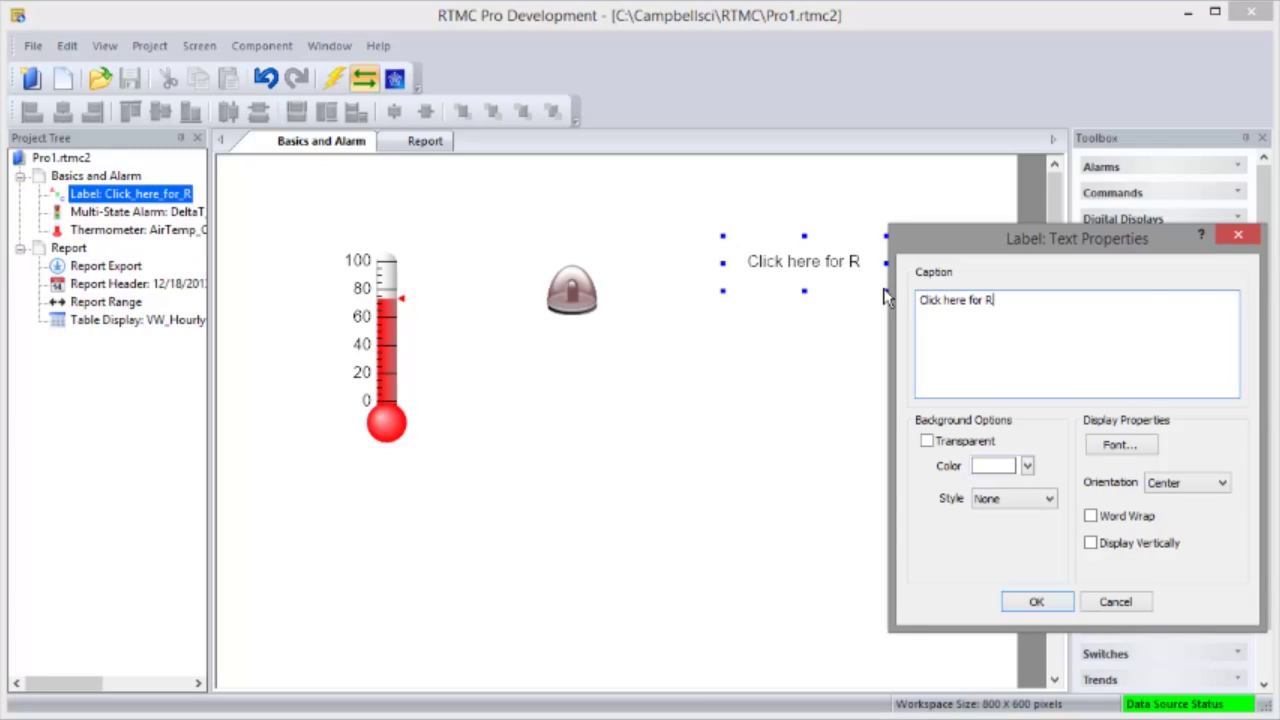
pyautogui.write('eports')
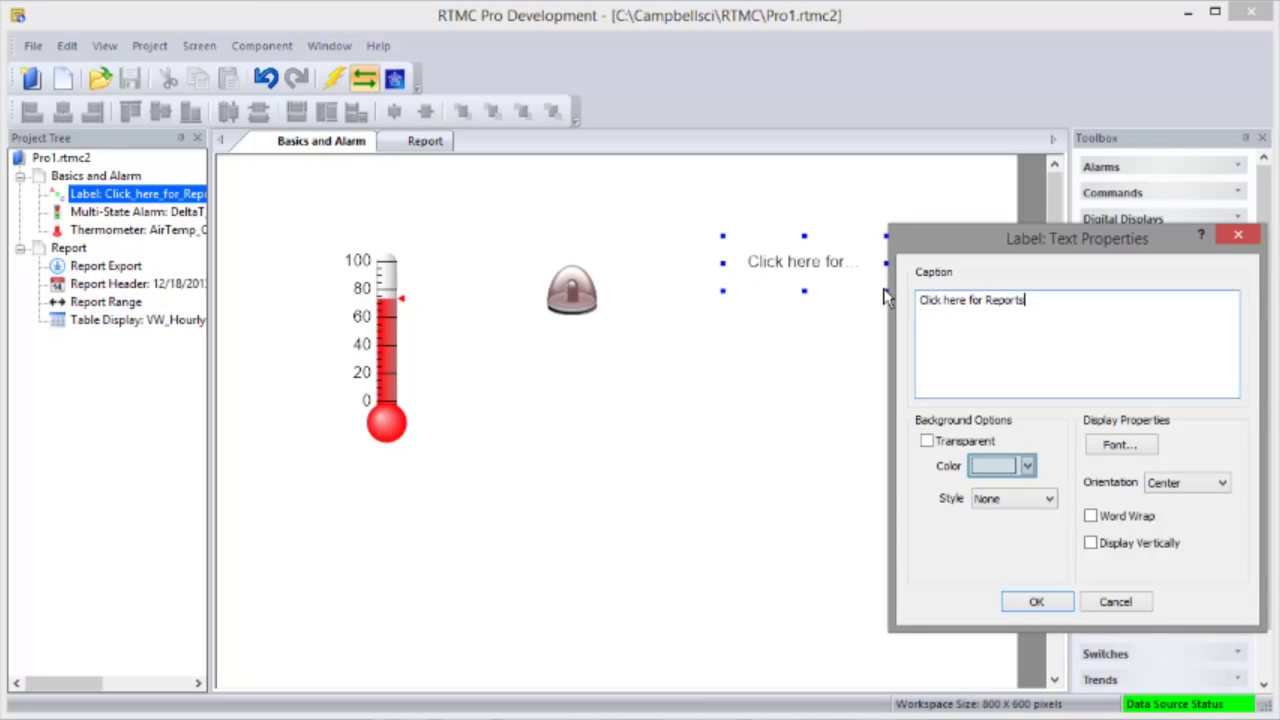
pyautogui.click(1027, 466)
pyautogui.click(1061, 494)
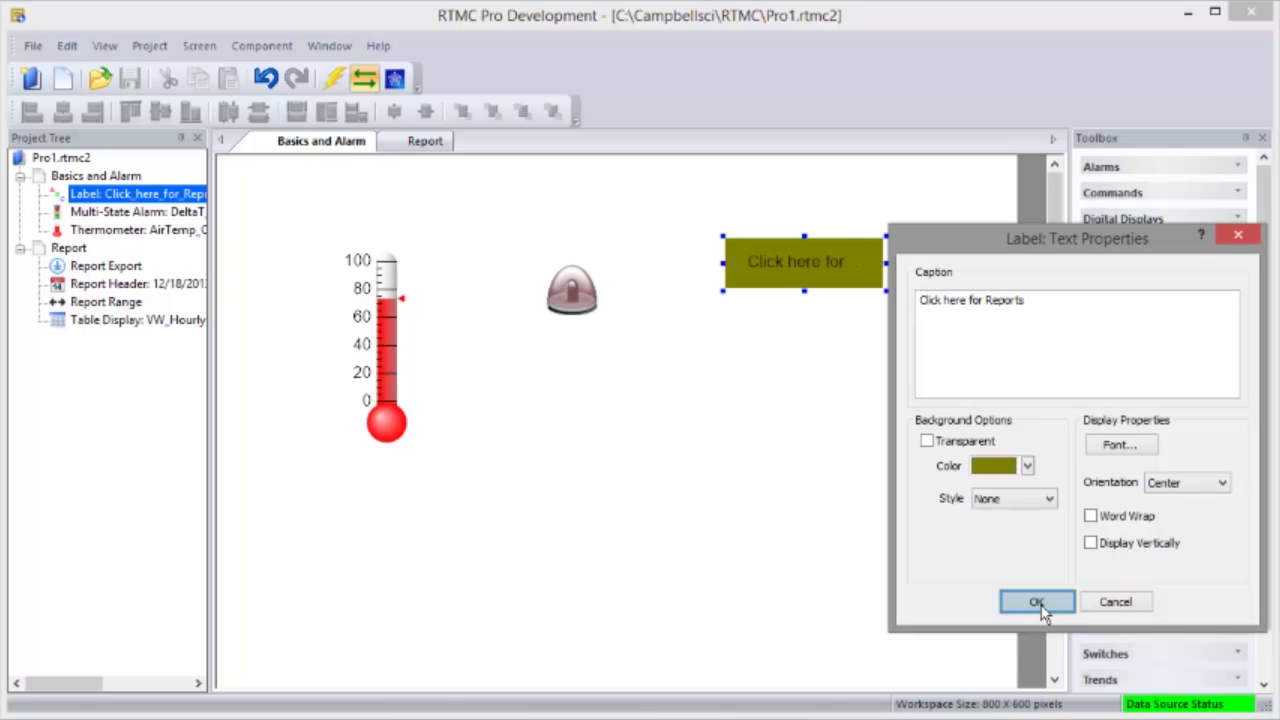
pyautogui.click(1037, 600)
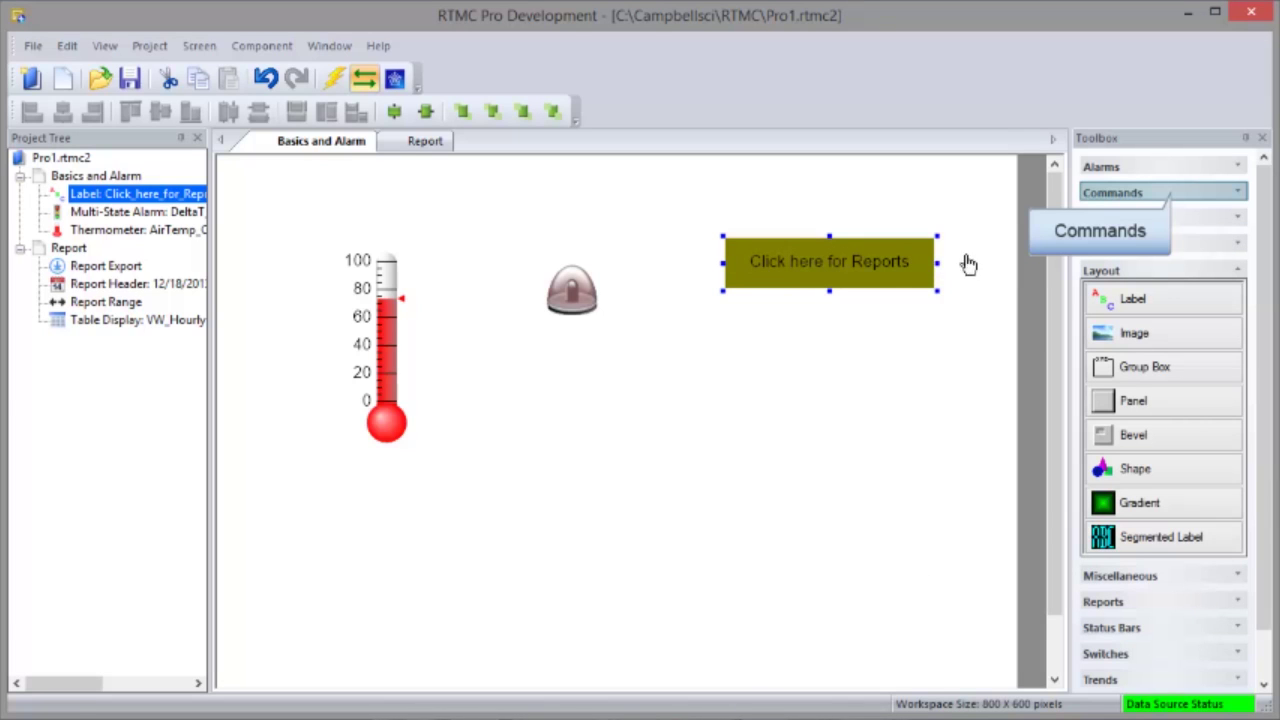
# - Draw a HotSpot over the label targeting the Report screen, with hover caption 'Report Screen'
pyautogui.click(1225, 192)
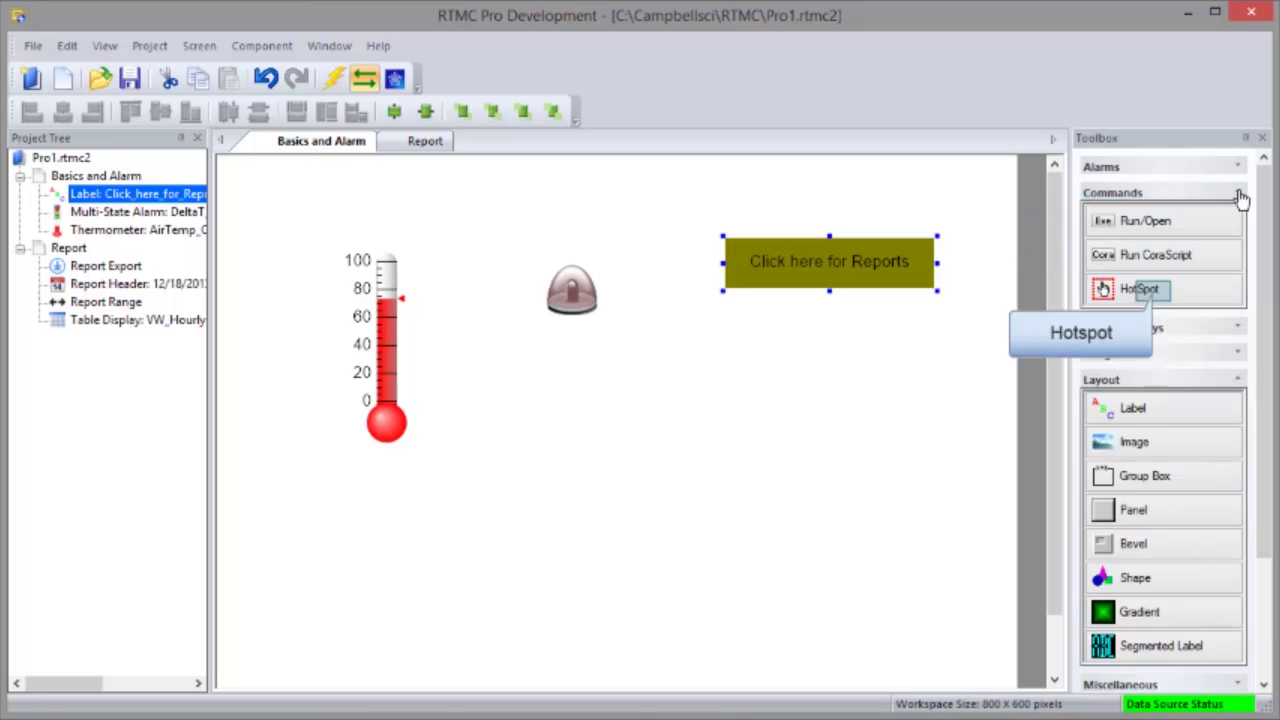
pyautogui.click(1155, 291)
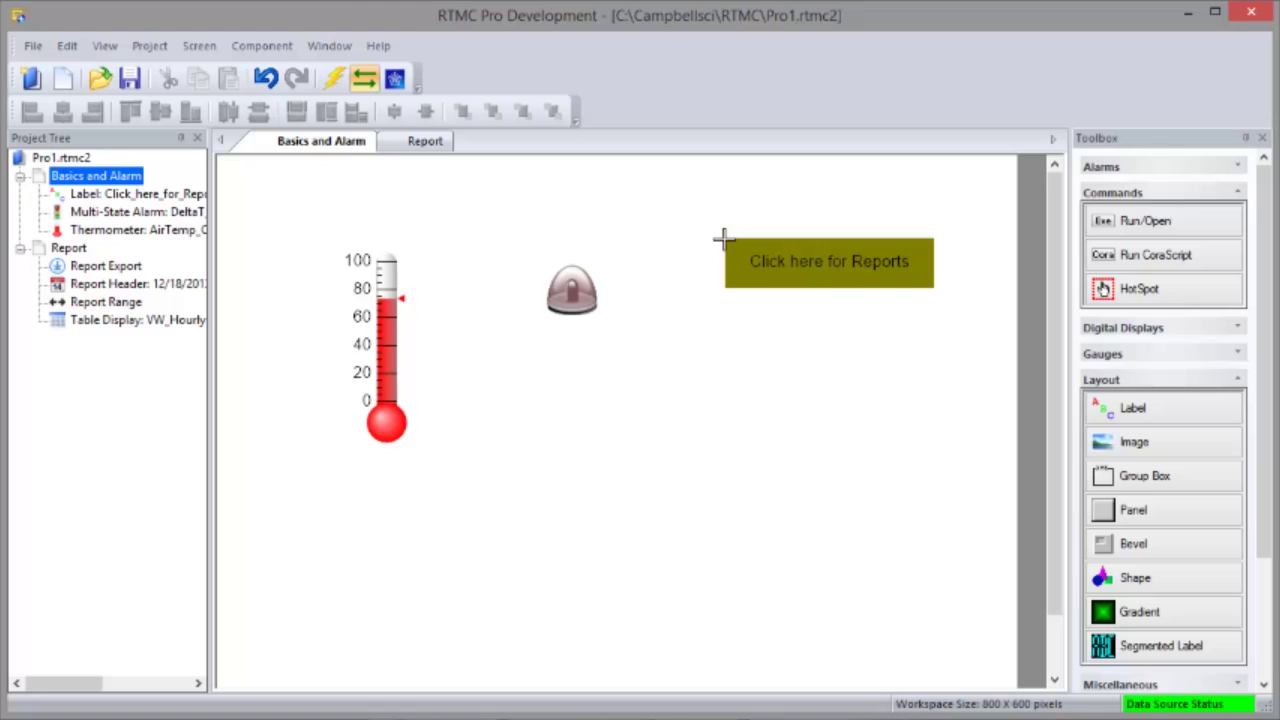
pyautogui.moveTo(724, 236); pyautogui.dragTo(934, 283)
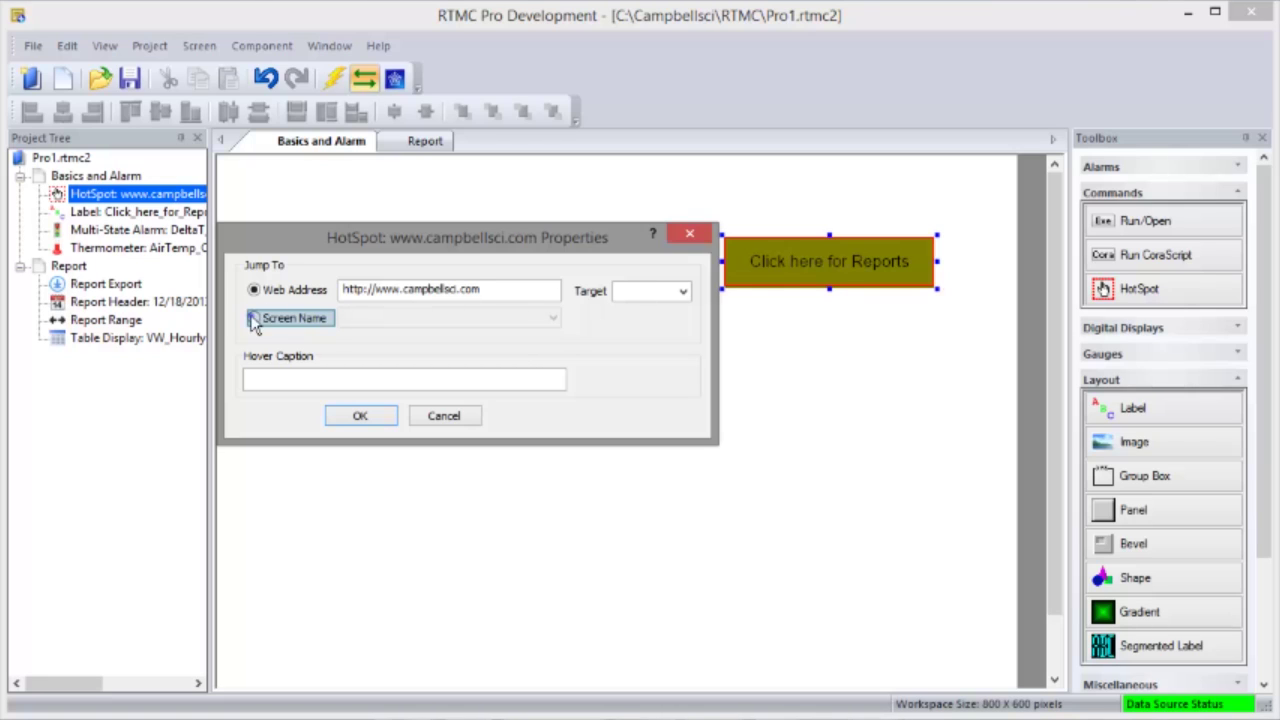
pyautogui.click(292, 317)
pyautogui.click(552, 318)
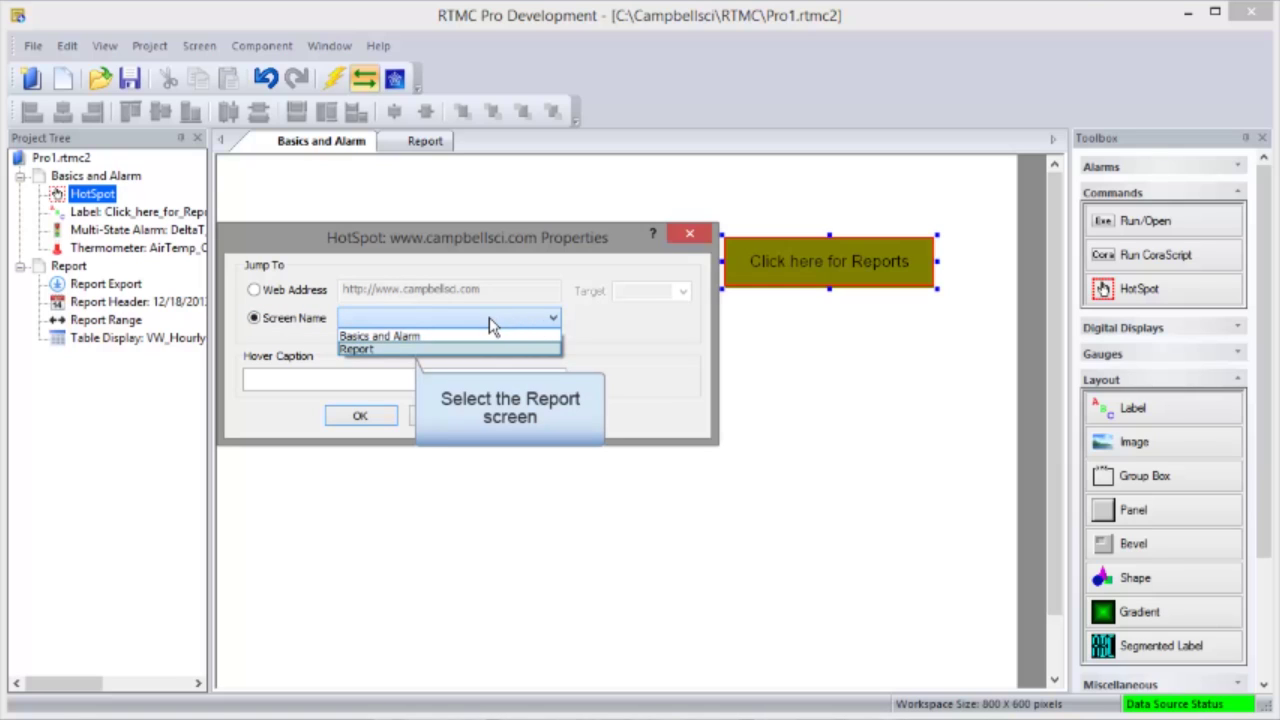
pyautogui.click(422, 349)
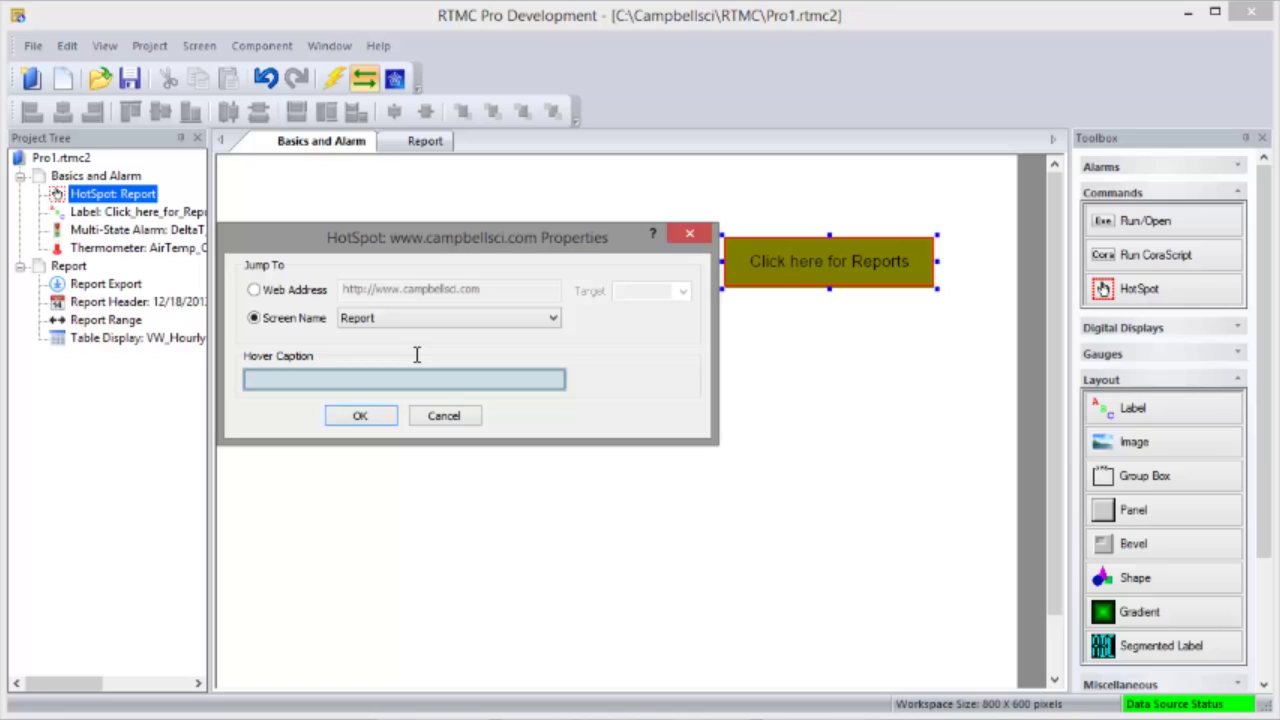
pyautogui.click(351, 379)
pyautogui.write('Report Screen')
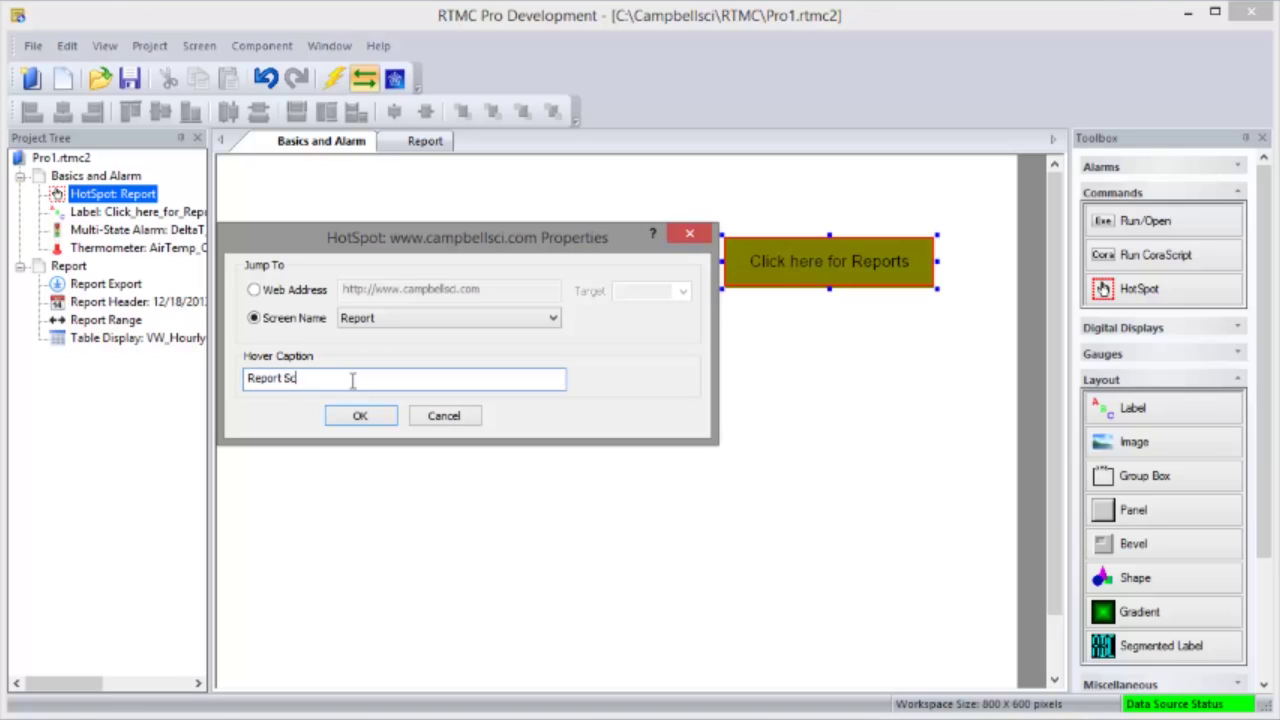